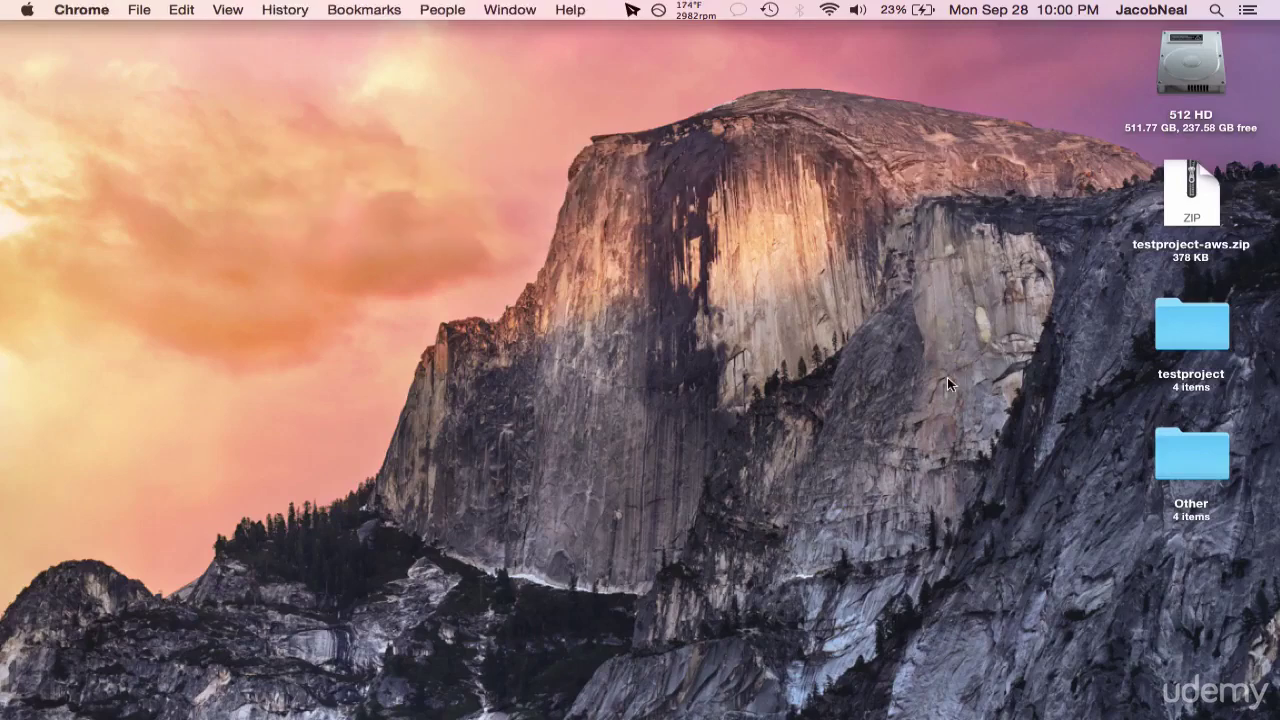
Step: Go to aws.amazon.com and sign in to the AWS console as a returning user with the account password
{"action": "type", "text": "aws.amazon.com"}
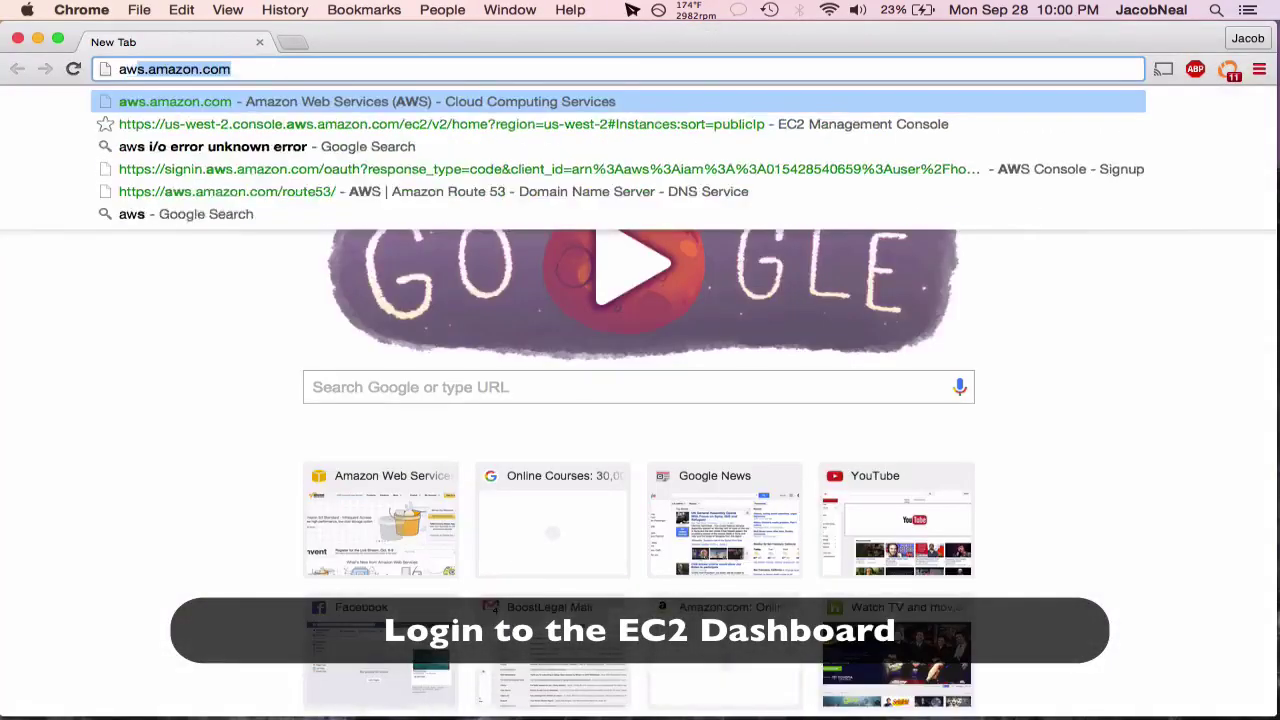
{"action": "key", "text": "Return"}
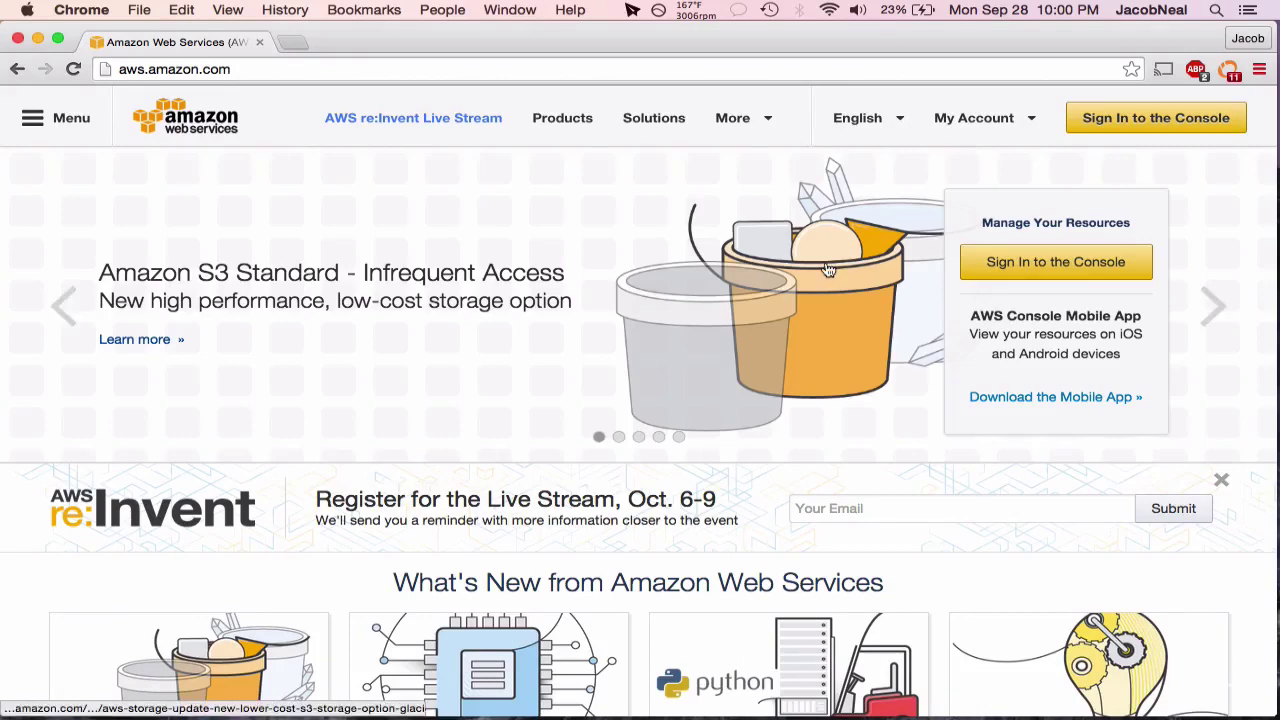
{"action": "left_click", "coordinate": [1066, 264]}
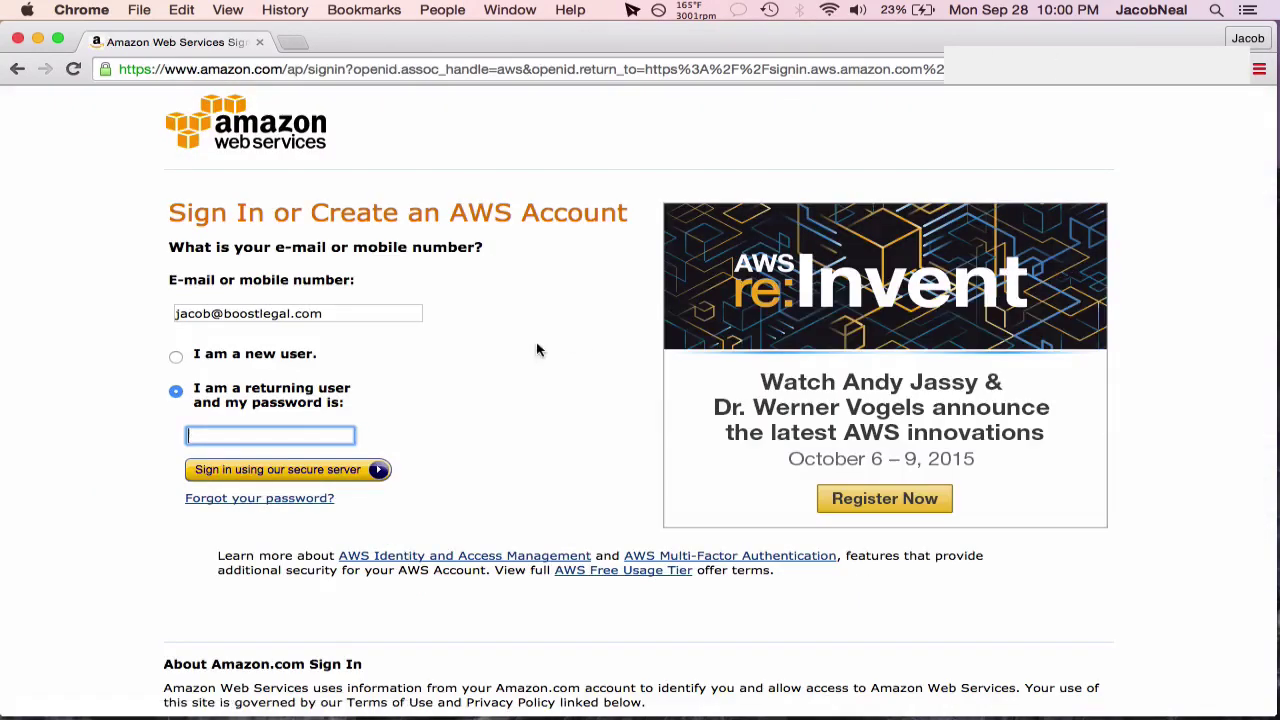
{"action": "type", "text": "••••••••••••••••"}
{"action": "key", "text": "Return"}
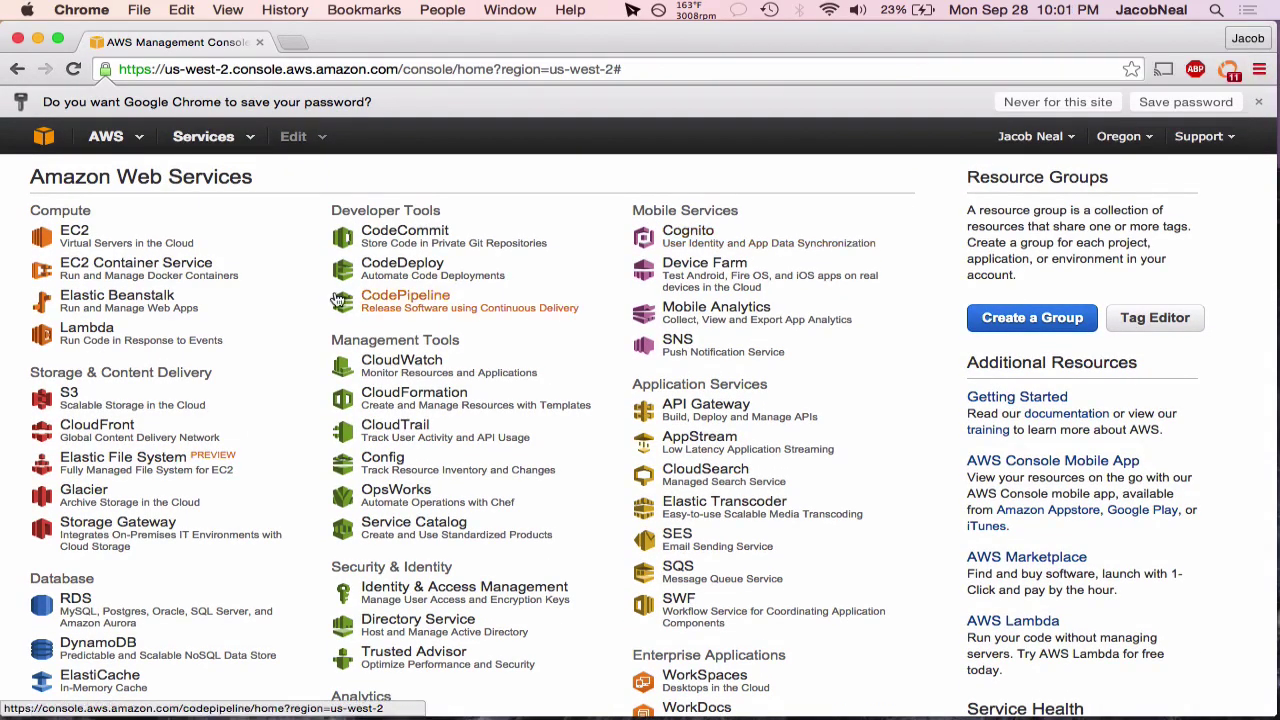
Step: Open the security group of the Main Site instance from the running instances in EC2
{"action": "left_click", "coordinate": [184, 244]}
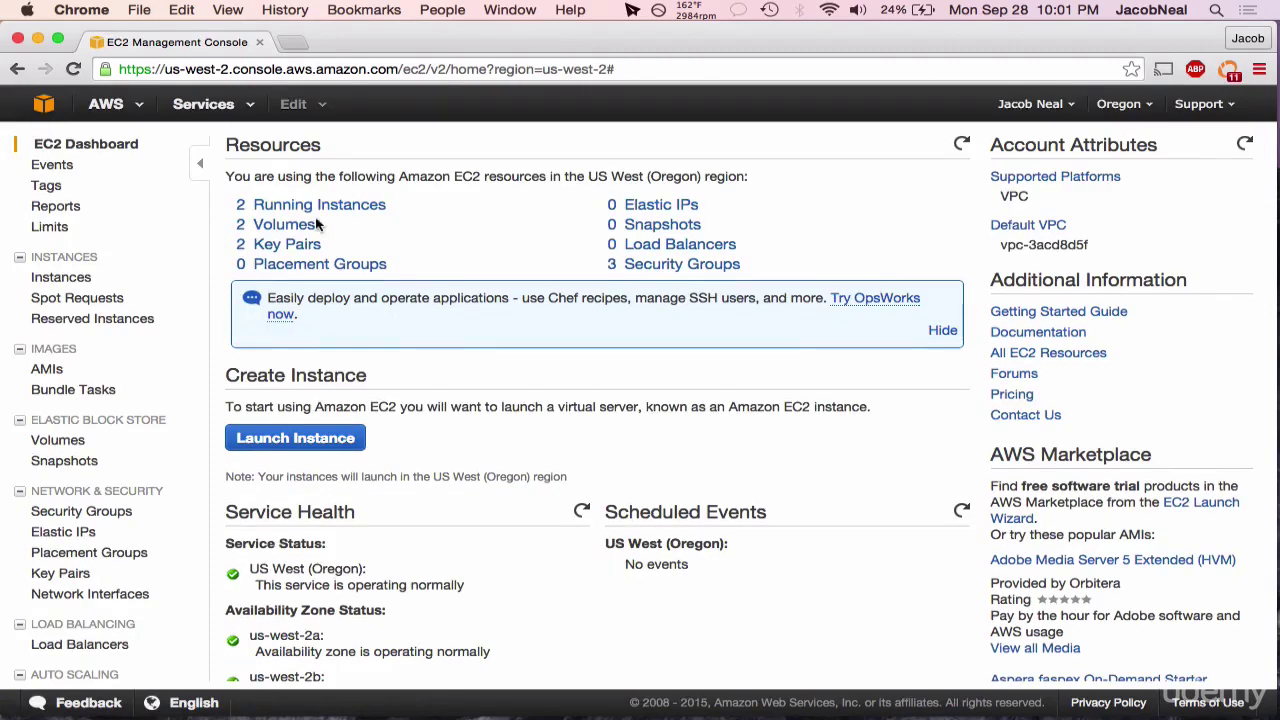
{"action": "left_click", "coordinate": [325, 207]}
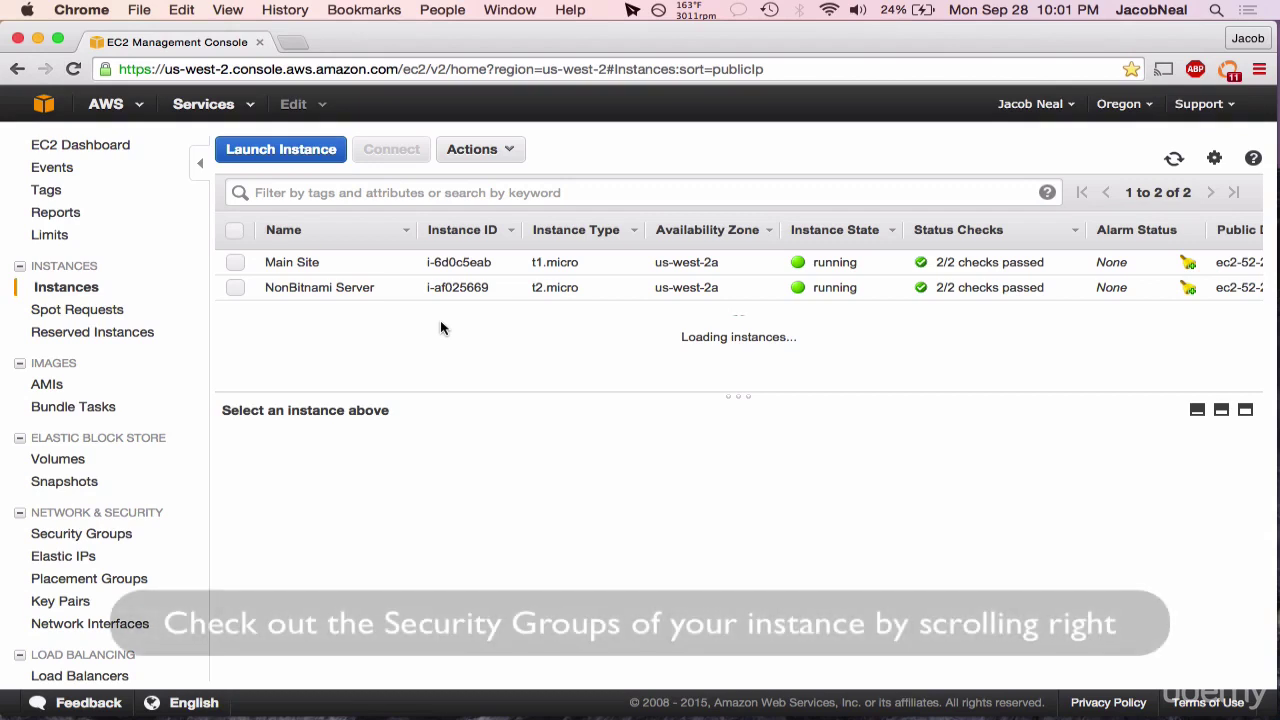
{"action": "scroll", "coordinate": [441, 328], "scroll_direction": "right", "scroll_amount": 15}
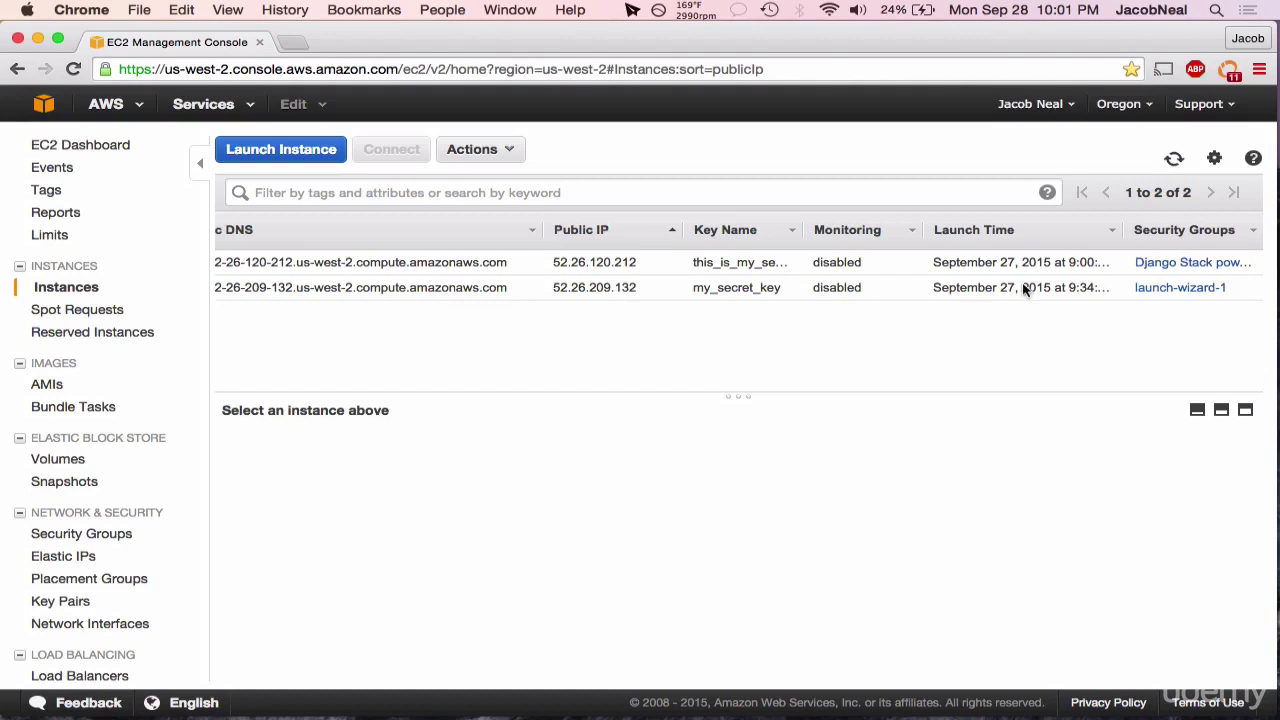
{"action": "left_click", "coordinate": [1158, 263]}
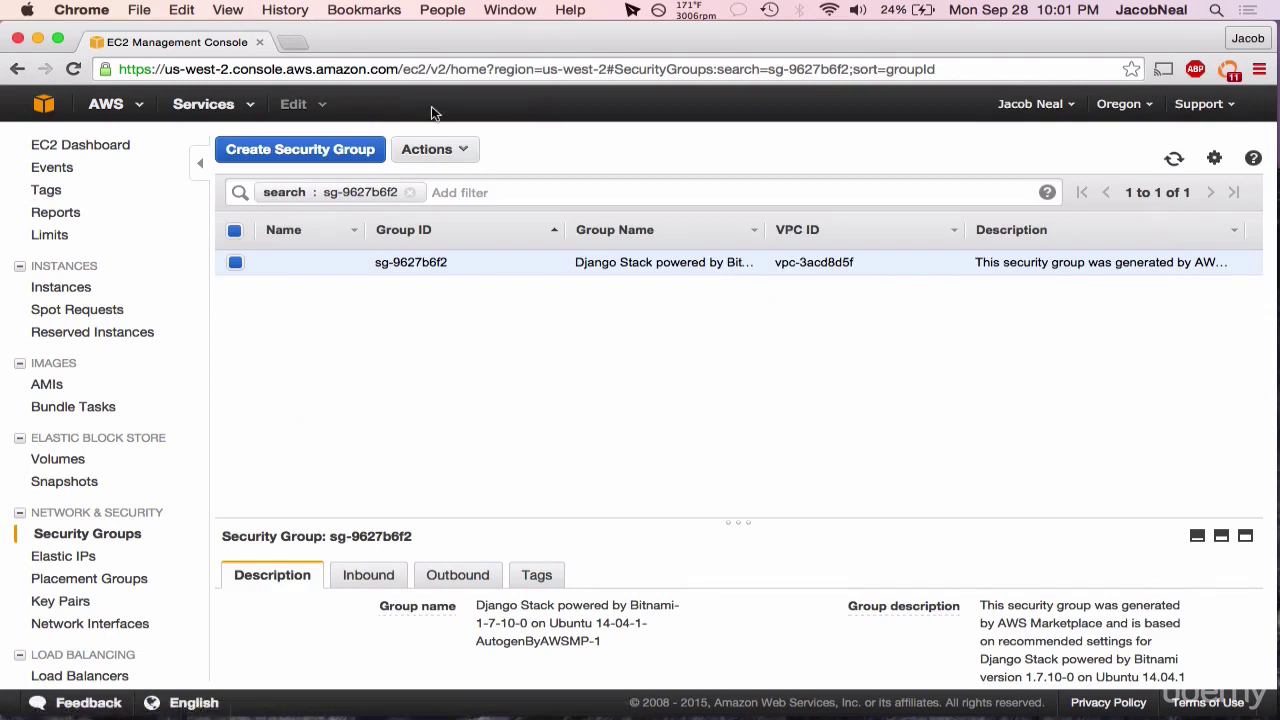
Step: Edit the inbound rules of the Django Stack security group and set the SSH rule's source to My IP
{"action": "left_click", "coordinate": [438, 149]}
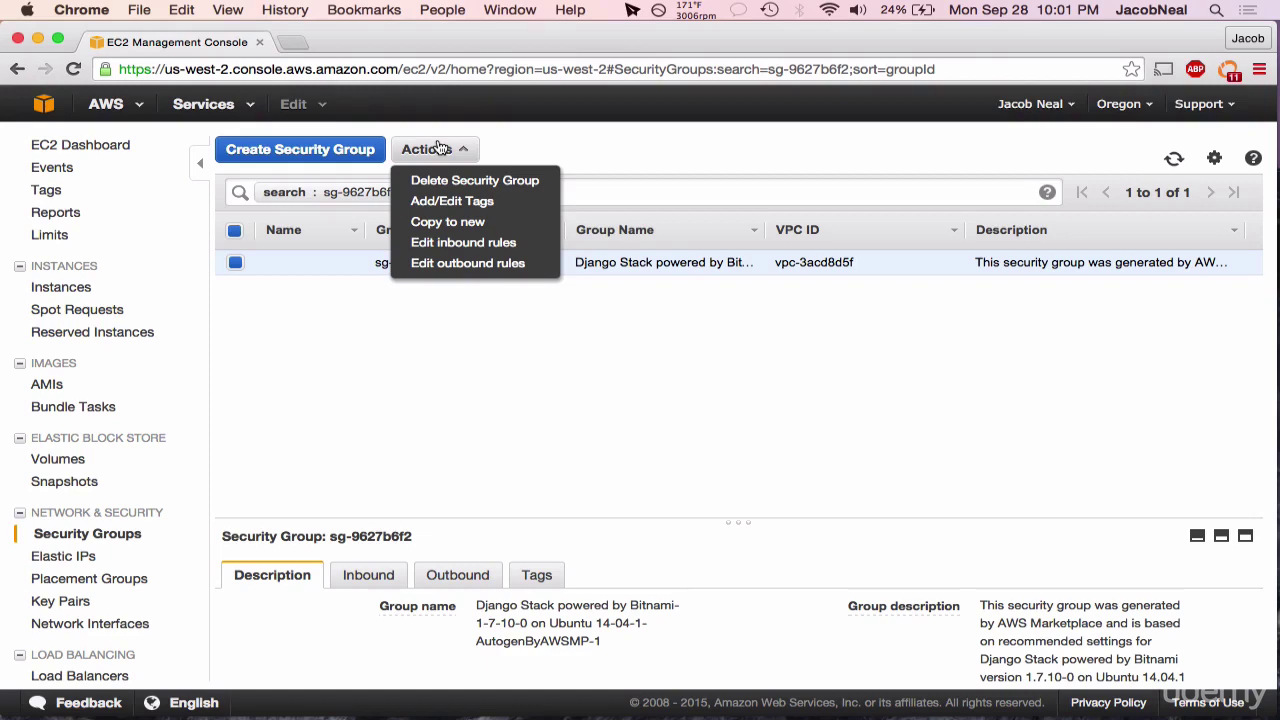
{"action": "left_click", "coordinate": [467, 245]}
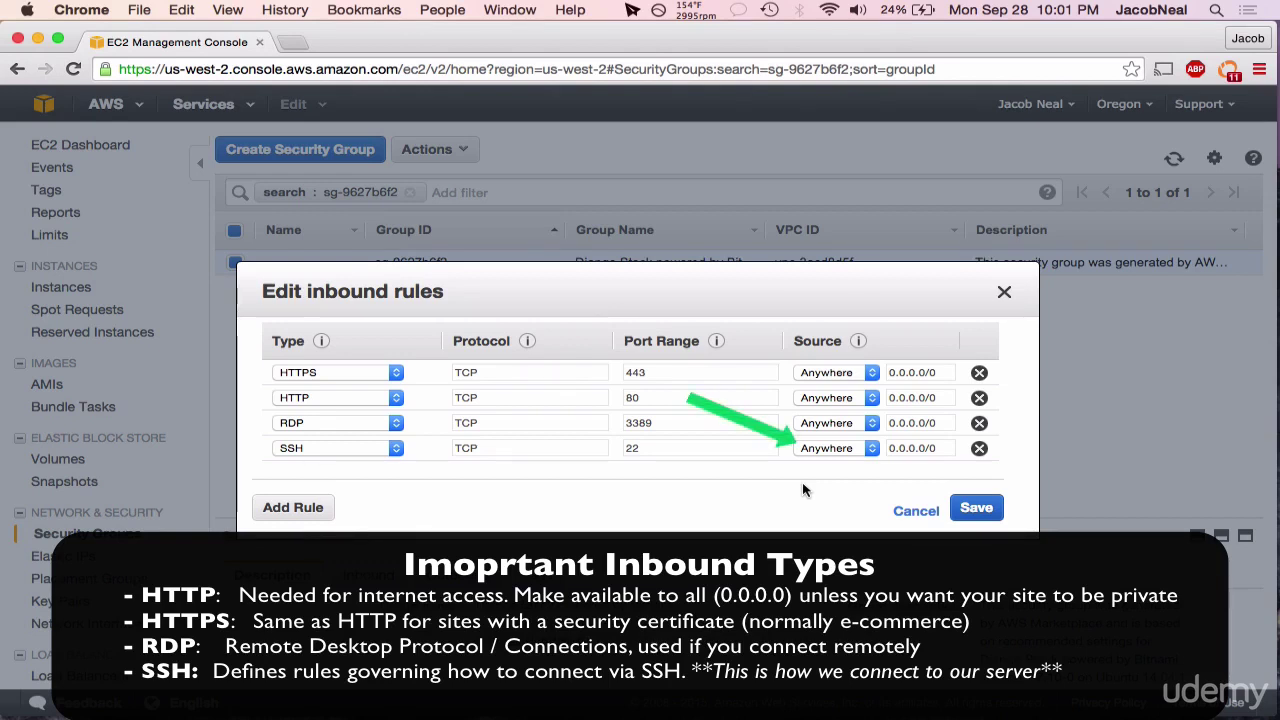
{"action": "left_click", "coordinate": [844, 446]}
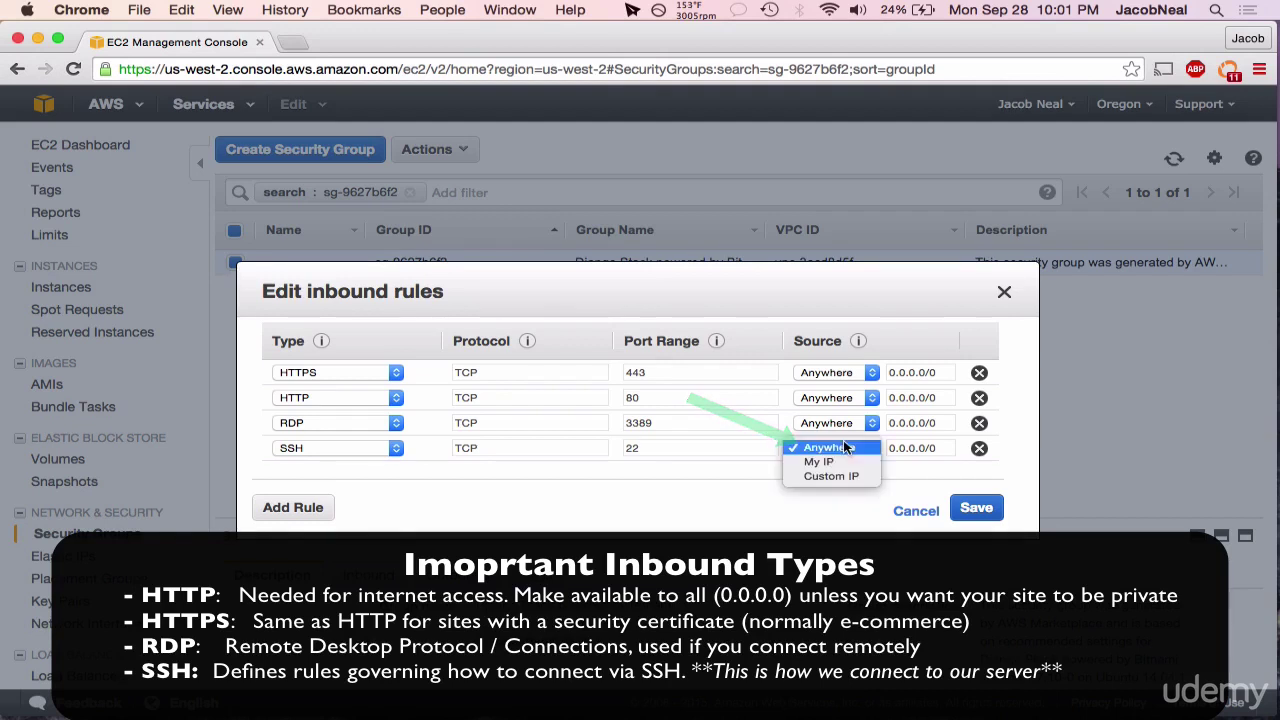
{"action": "left_click", "coordinate": [843, 462]}
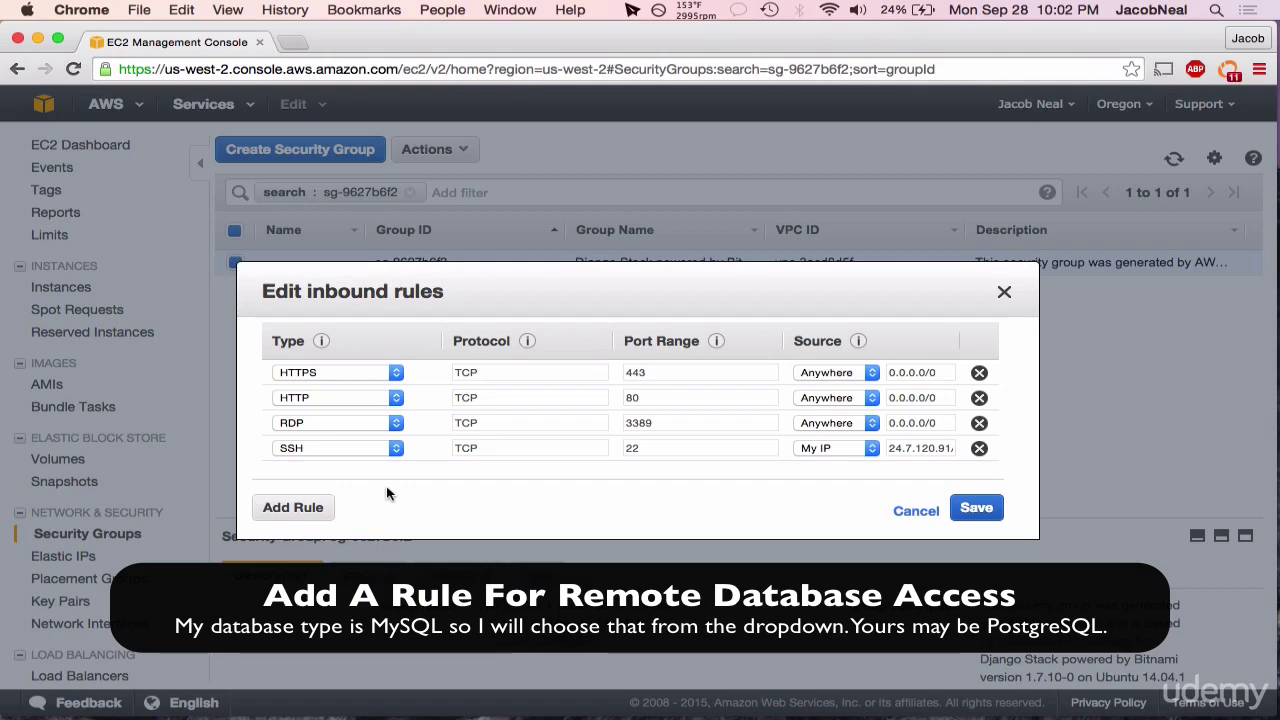
Step: Add a MYSQL/Aurora inbound rule with My IP as its source and save the rules
{"action": "left_click", "coordinate": [296, 508]}
{"action": "left_click", "coordinate": [331, 474]}
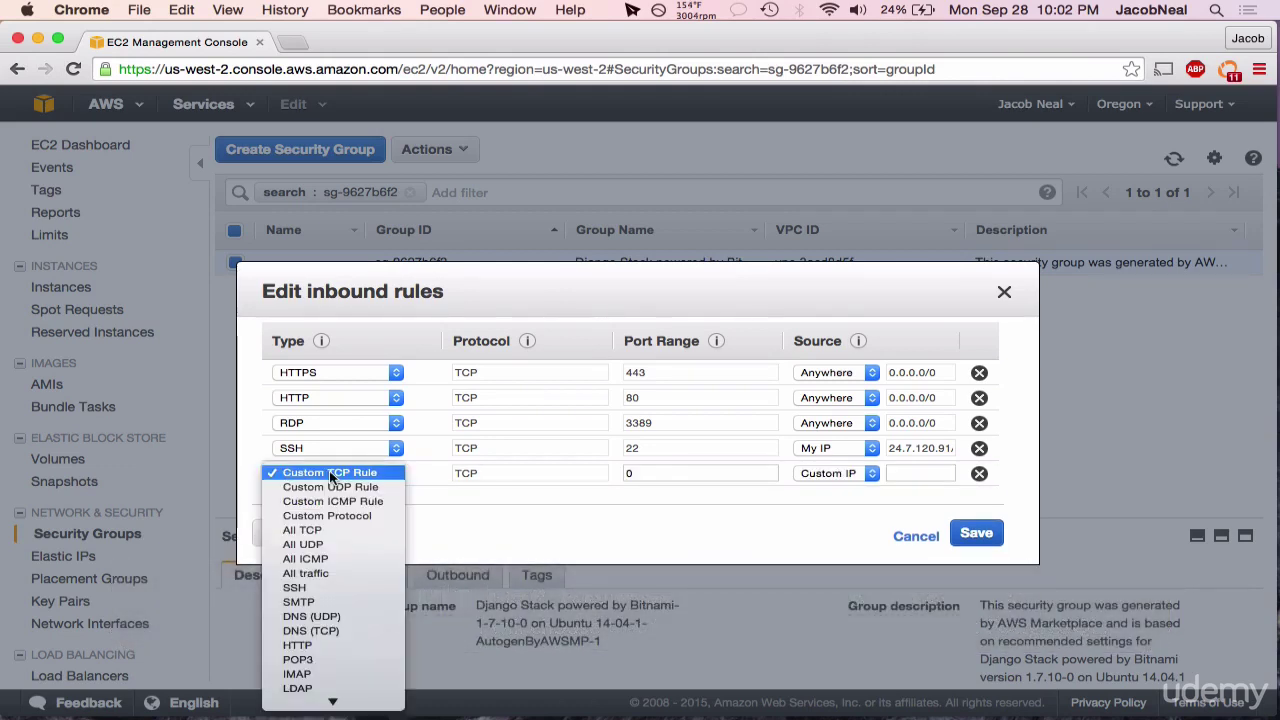
{"action": "scroll", "coordinate": [342, 538], "scroll_direction": "down", "scroll_amount": 5}
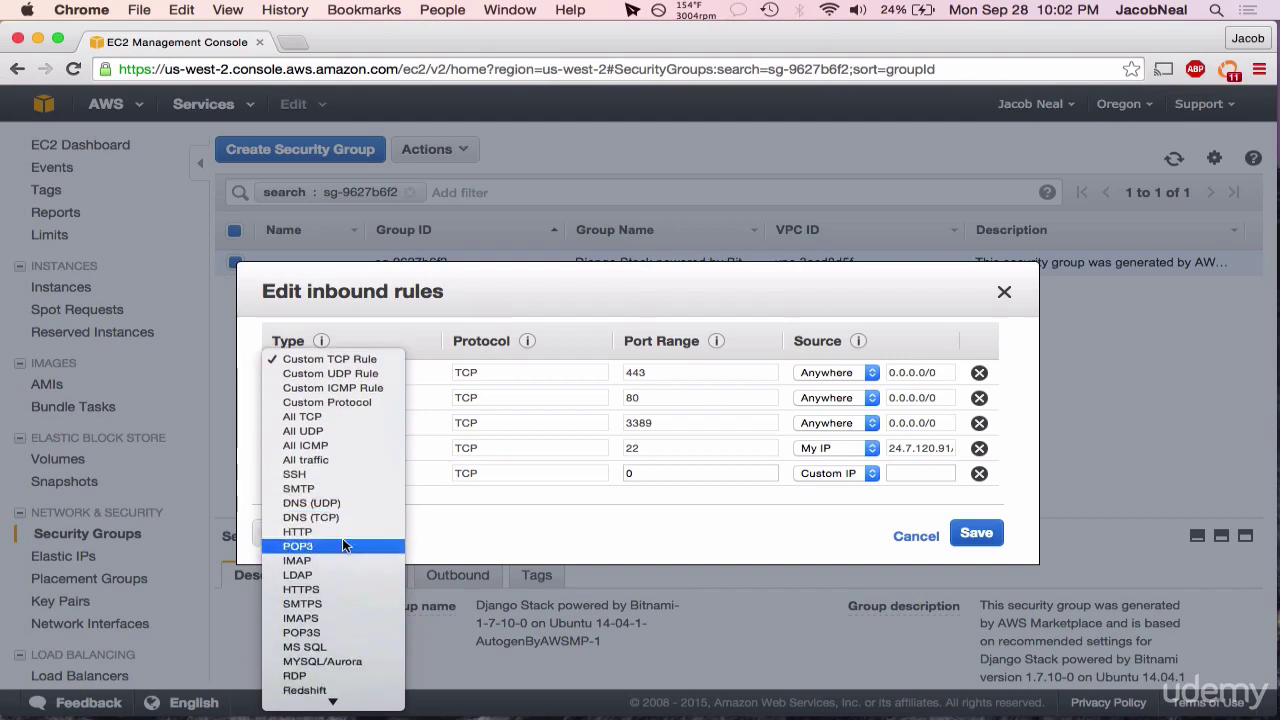
{"action": "scroll", "coordinate": [342, 545], "scroll_direction": "down", "scroll_amount": 2}
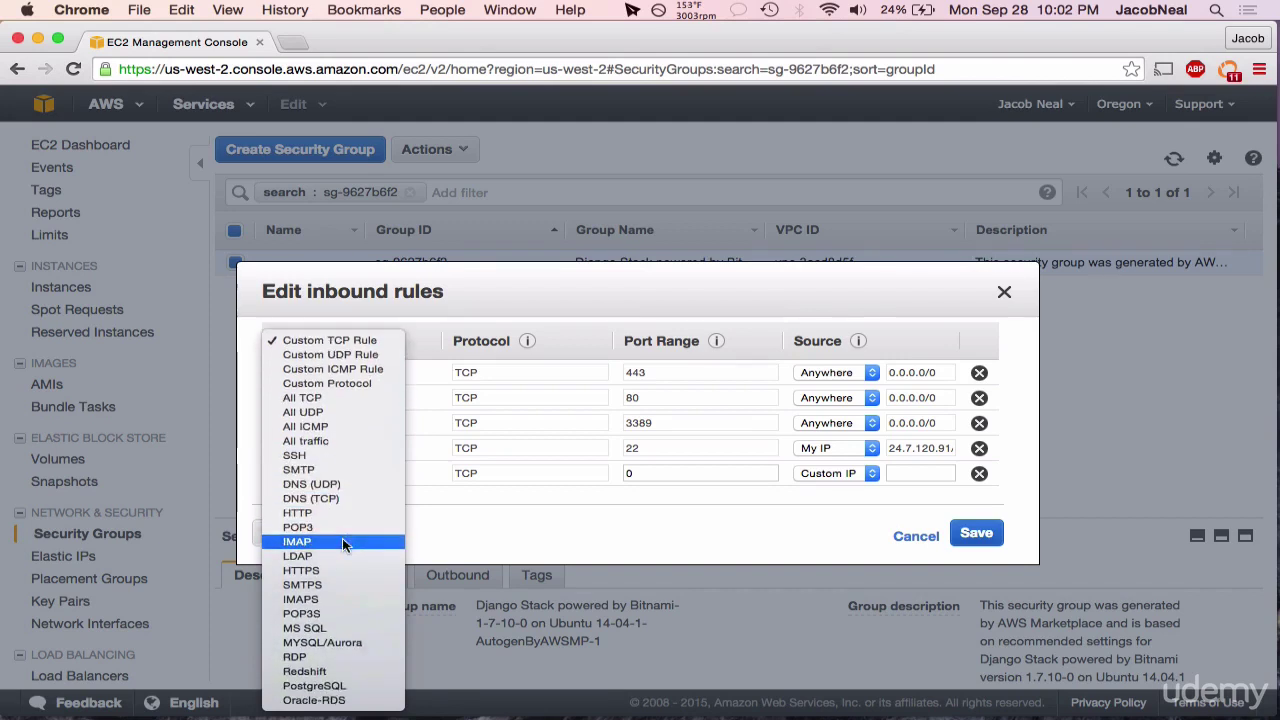
{"action": "left_click", "coordinate": [348, 640]}
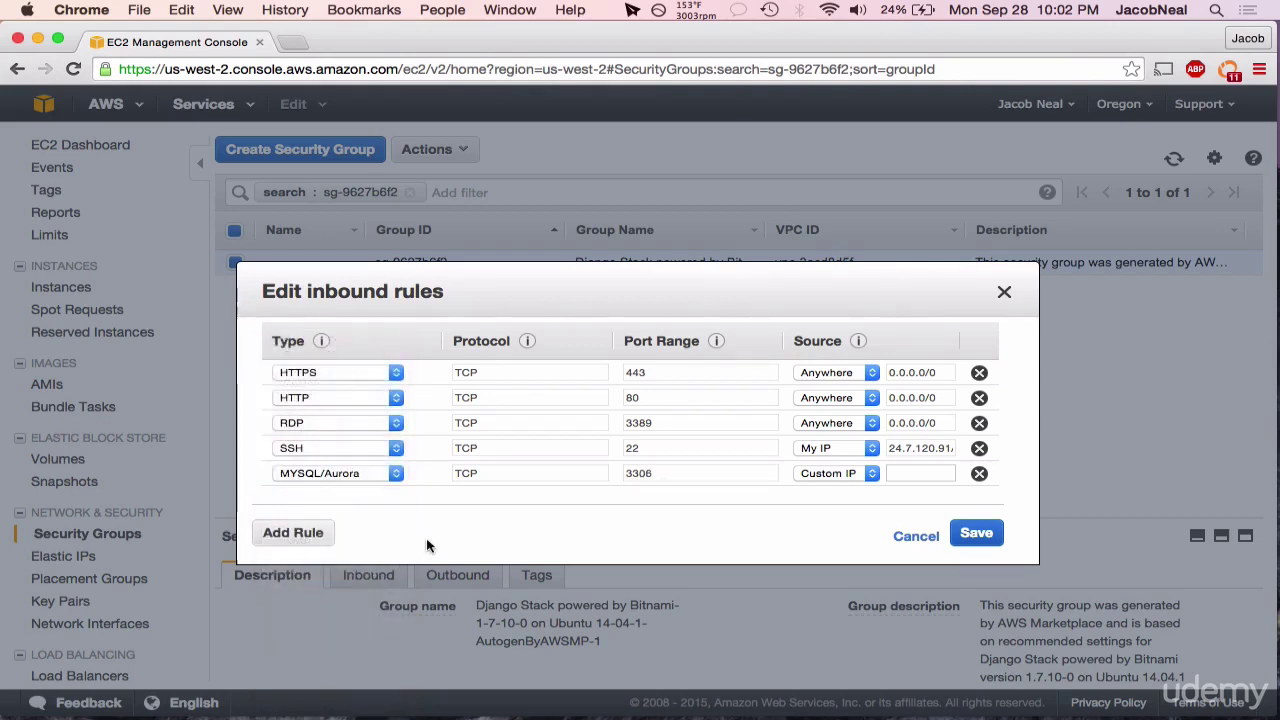
{"action": "left_click", "coordinate": [840, 476]}
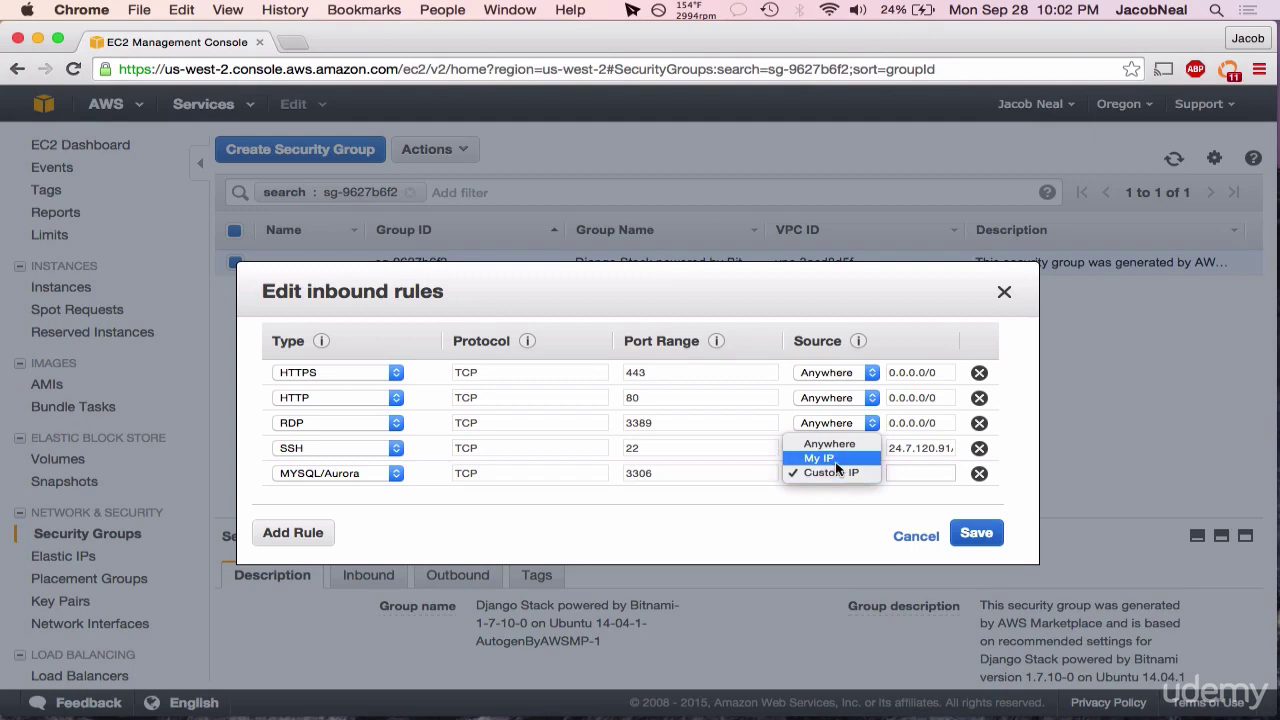
{"action": "left_click", "coordinate": [815, 457]}
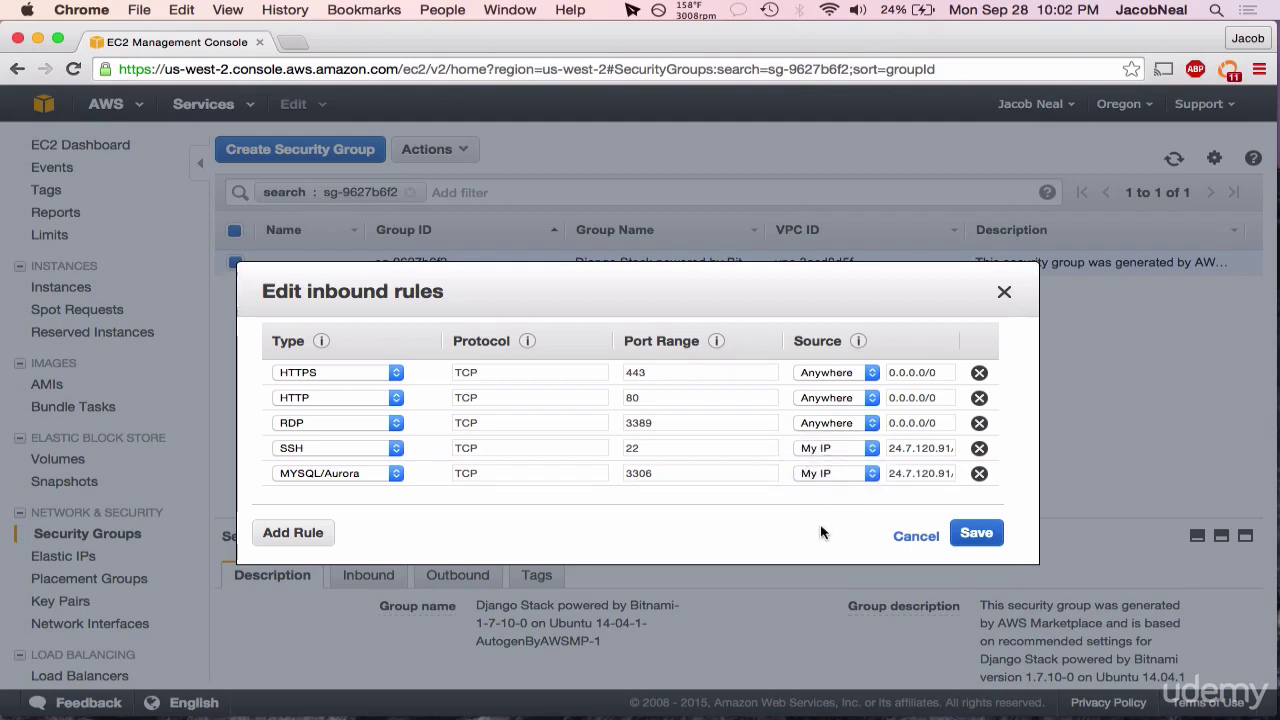
{"action": "left_click", "coordinate": [966, 538]}
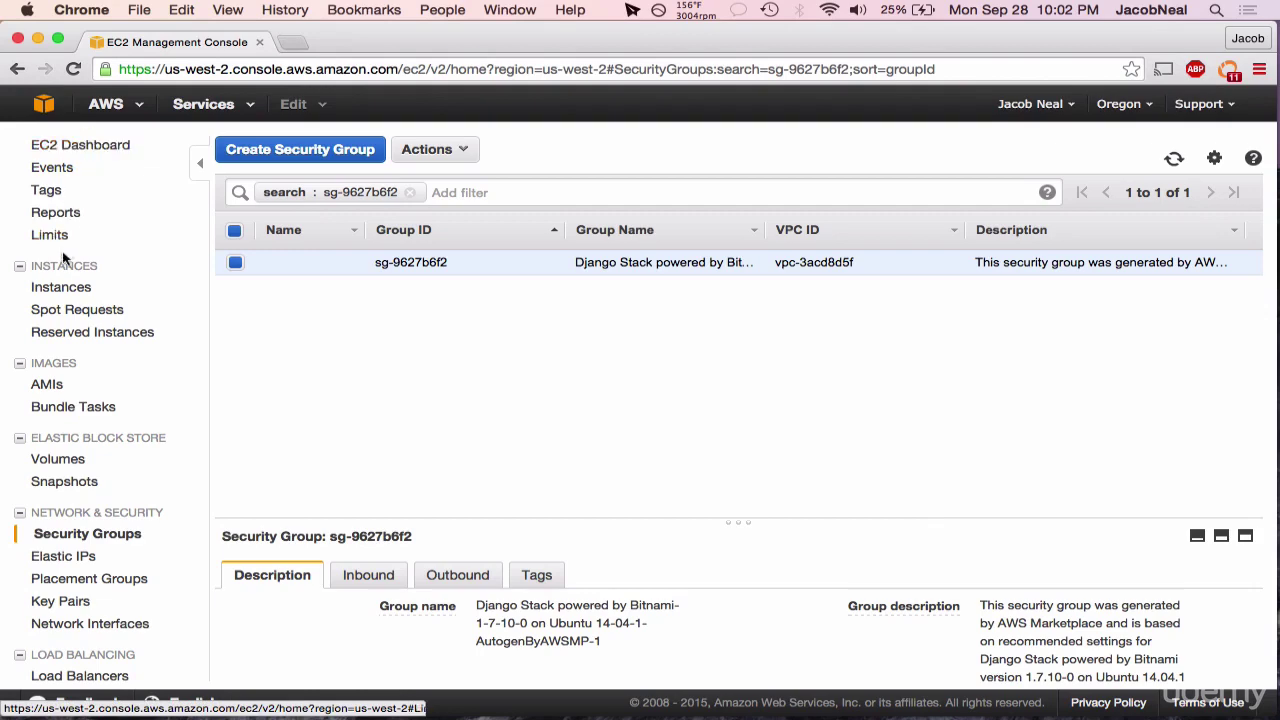
Step: Open the inbound rules of launch-wizard-1, the security group of the NonBitnami Server instance, for editing
{"action": "left_click", "coordinate": [60, 287]}
{"action": "scroll", "coordinate": [515, 318], "scroll_direction": "right", "scroll_amount": 10}
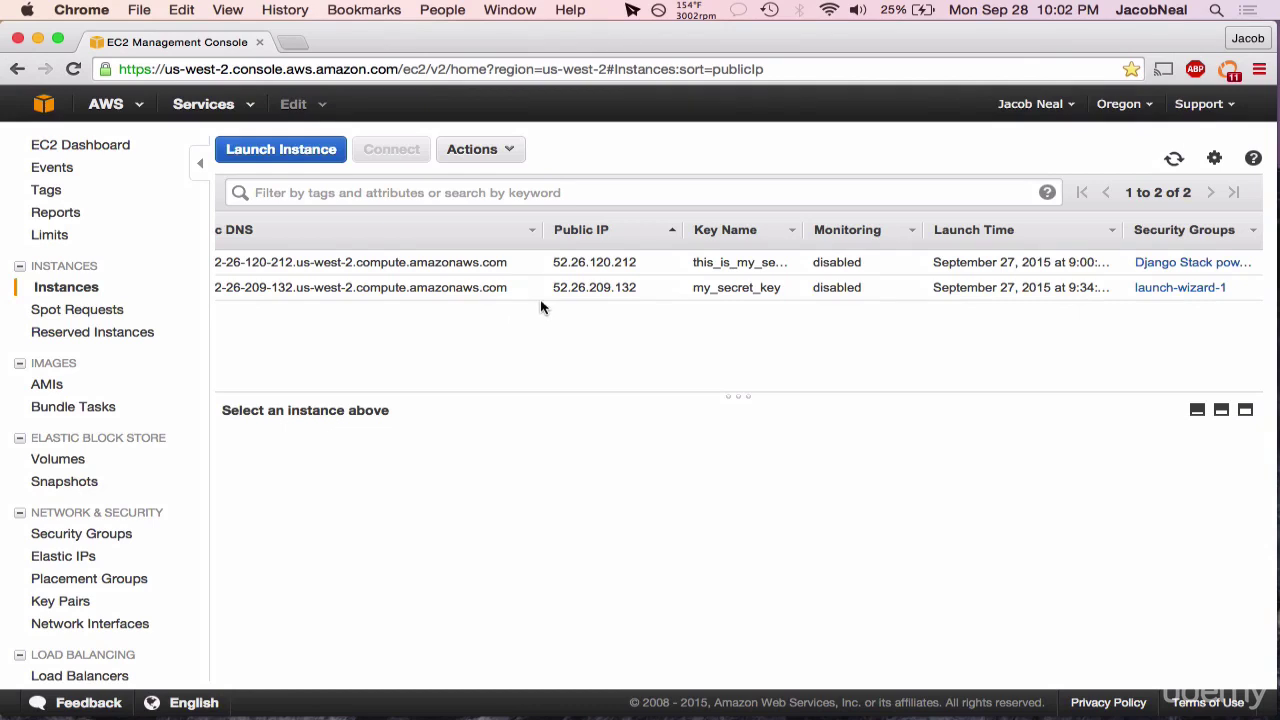
{"action": "left_click", "coordinate": [1182, 289]}
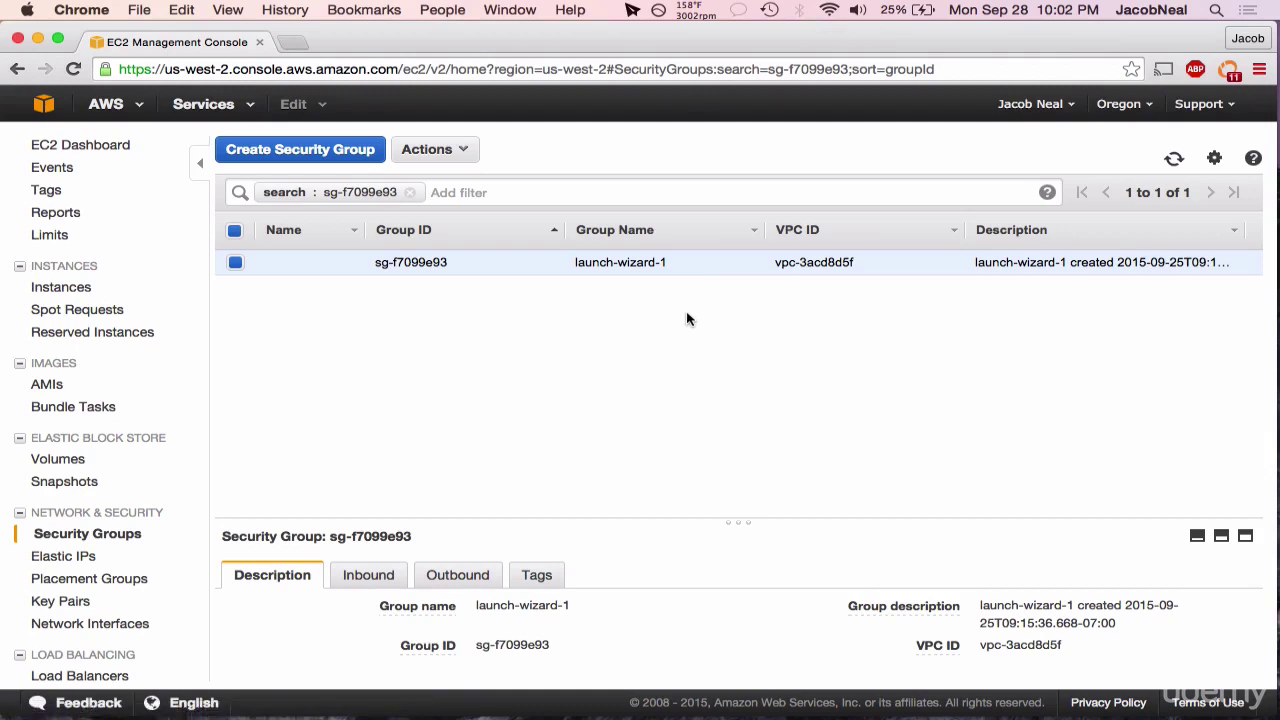
{"action": "left_click", "coordinate": [442, 152]}
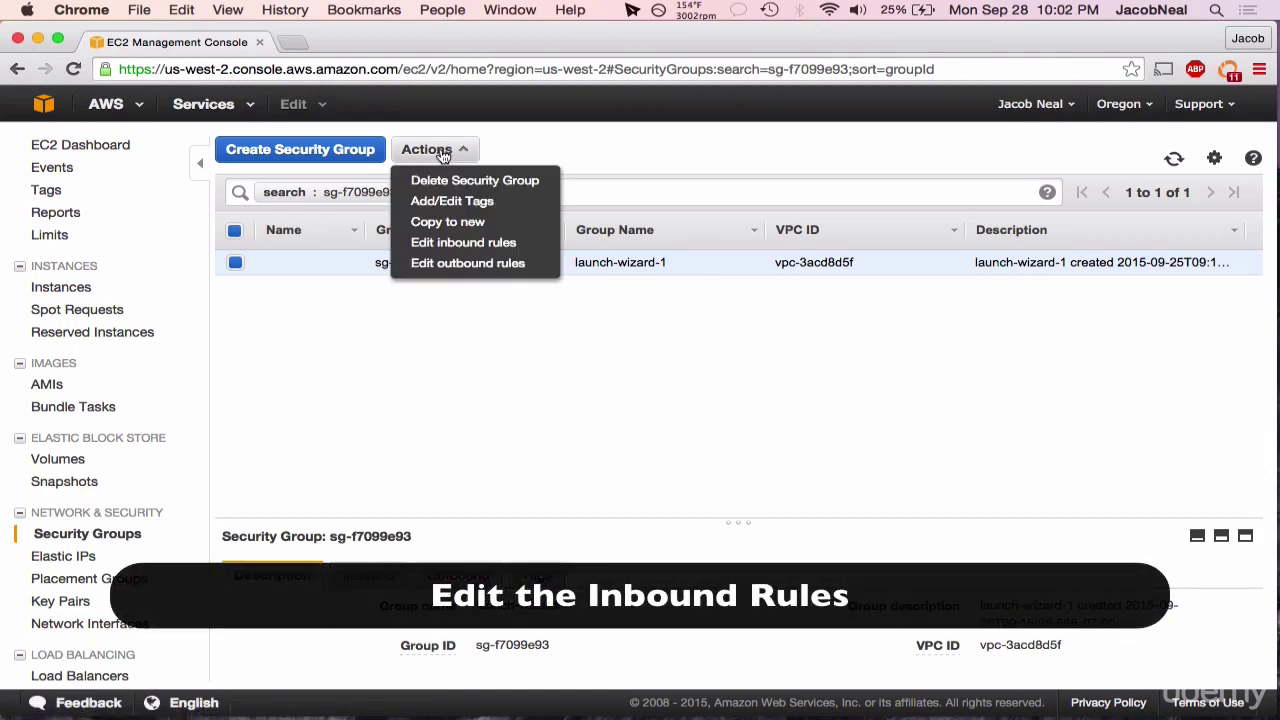
{"action": "left_click", "coordinate": [455, 243]}
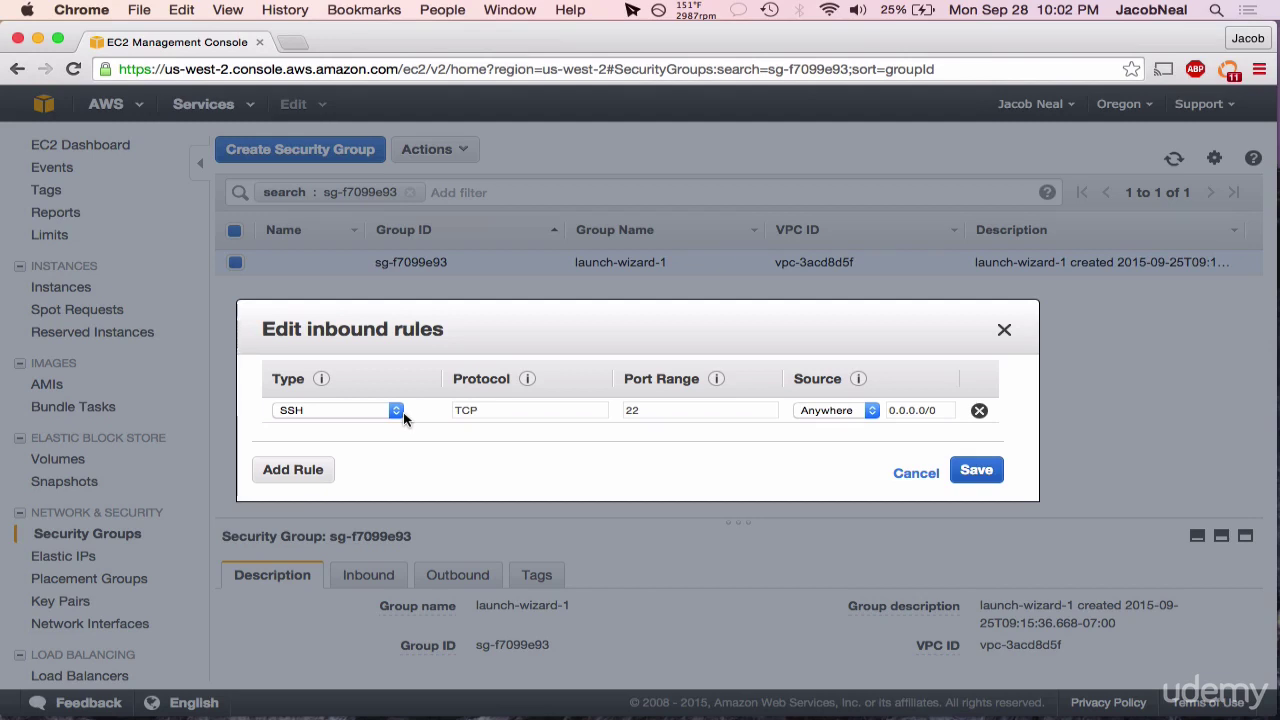
Step: Add a MYSQL/Aurora inbound rule to launch-wizard-1 with My IP as its source
{"action": "left_click", "coordinate": [320, 470]}
{"action": "left_click", "coordinate": [338, 436]}
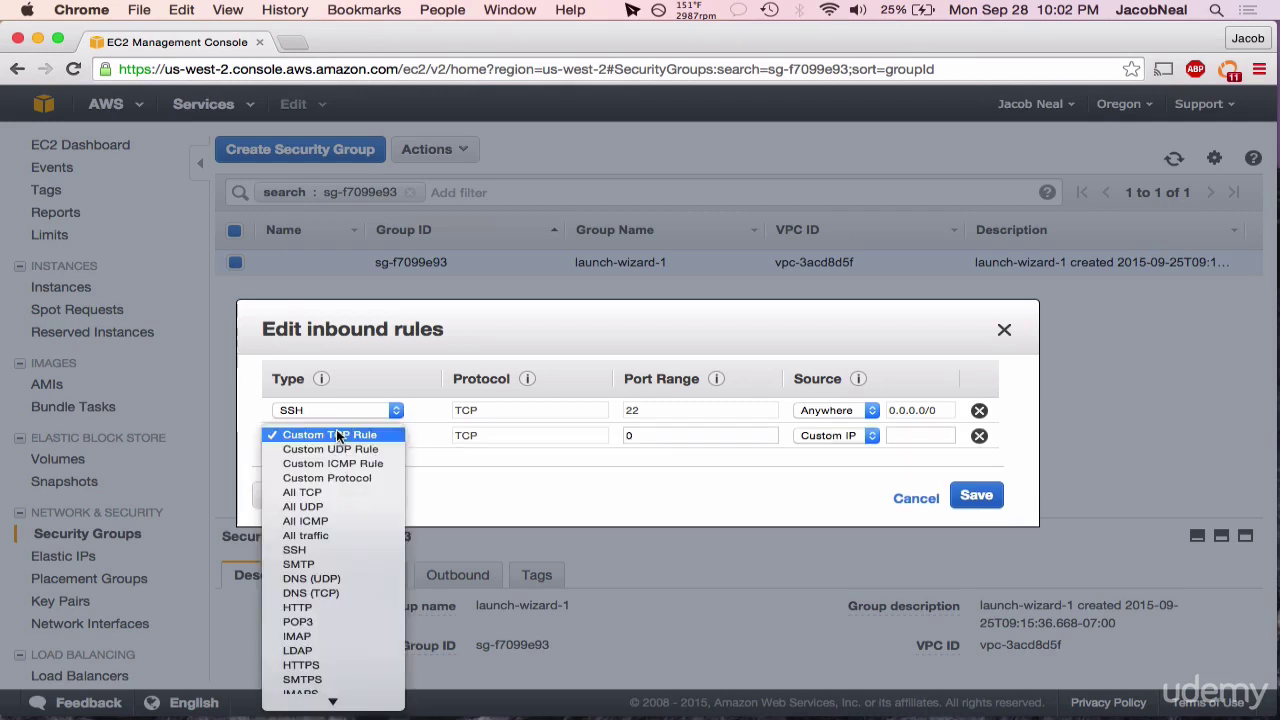
{"action": "scroll", "coordinate": [337, 478], "scroll_direction": "down", "scroll_amount": 3}
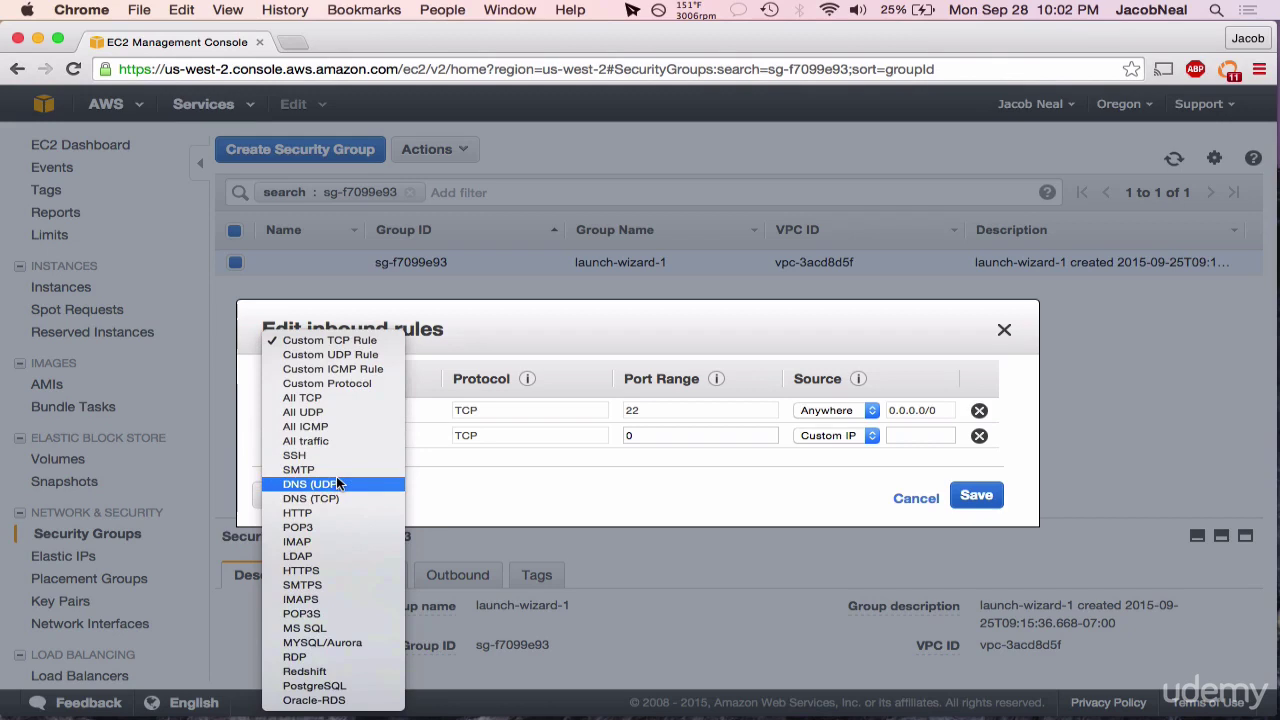
{"action": "left_click", "coordinate": [336, 642]}
{"action": "left_click", "coordinate": [827, 435]}
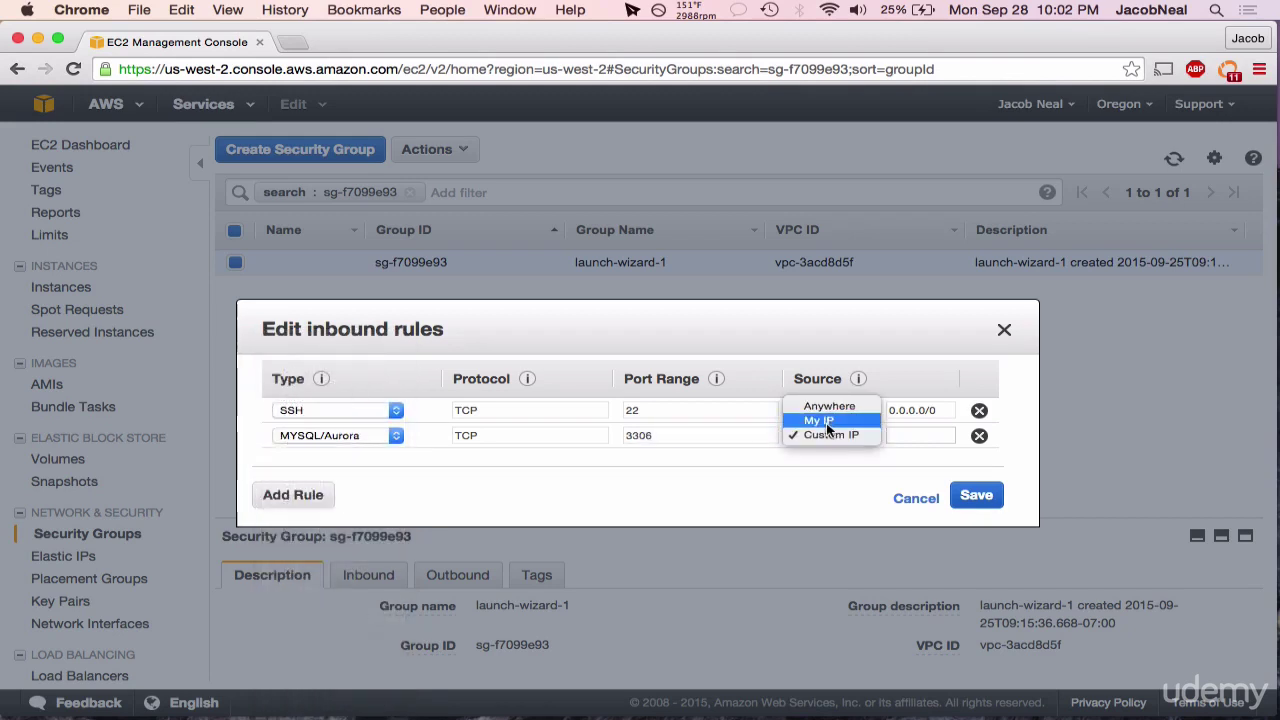
{"action": "left_click", "coordinate": [827, 430]}
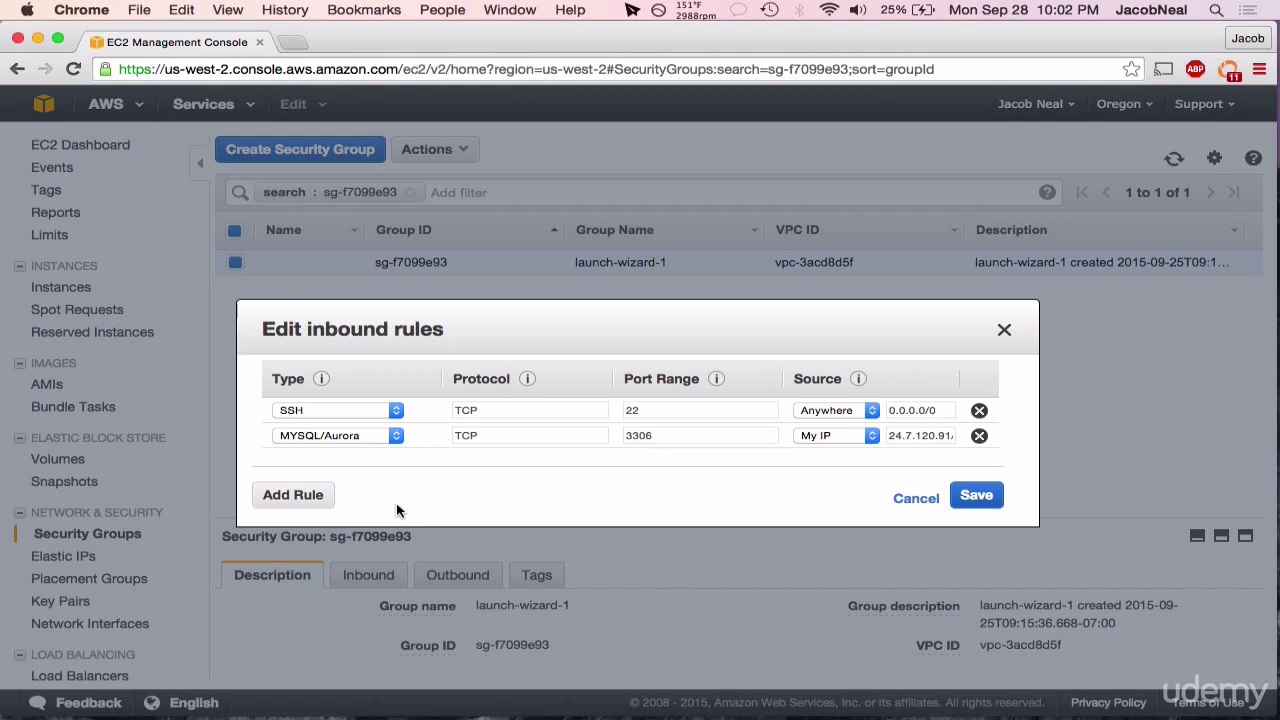
Step: Add an HTTPS inbound rule to the launch-wizard-1 security group
{"action": "left_click", "coordinate": [293, 494]}
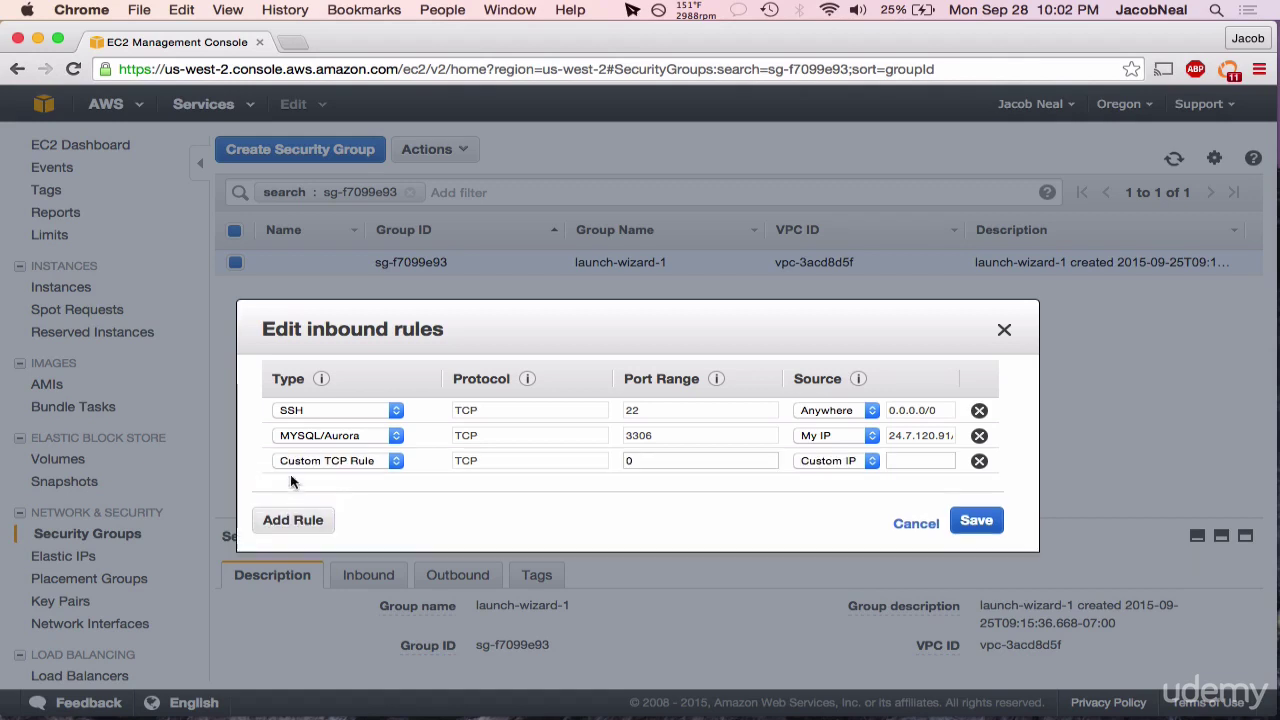
{"action": "left_click", "coordinate": [312, 462]}
{"action": "scroll", "coordinate": [328, 517], "scroll_direction": "down", "scroll_amount": 5}
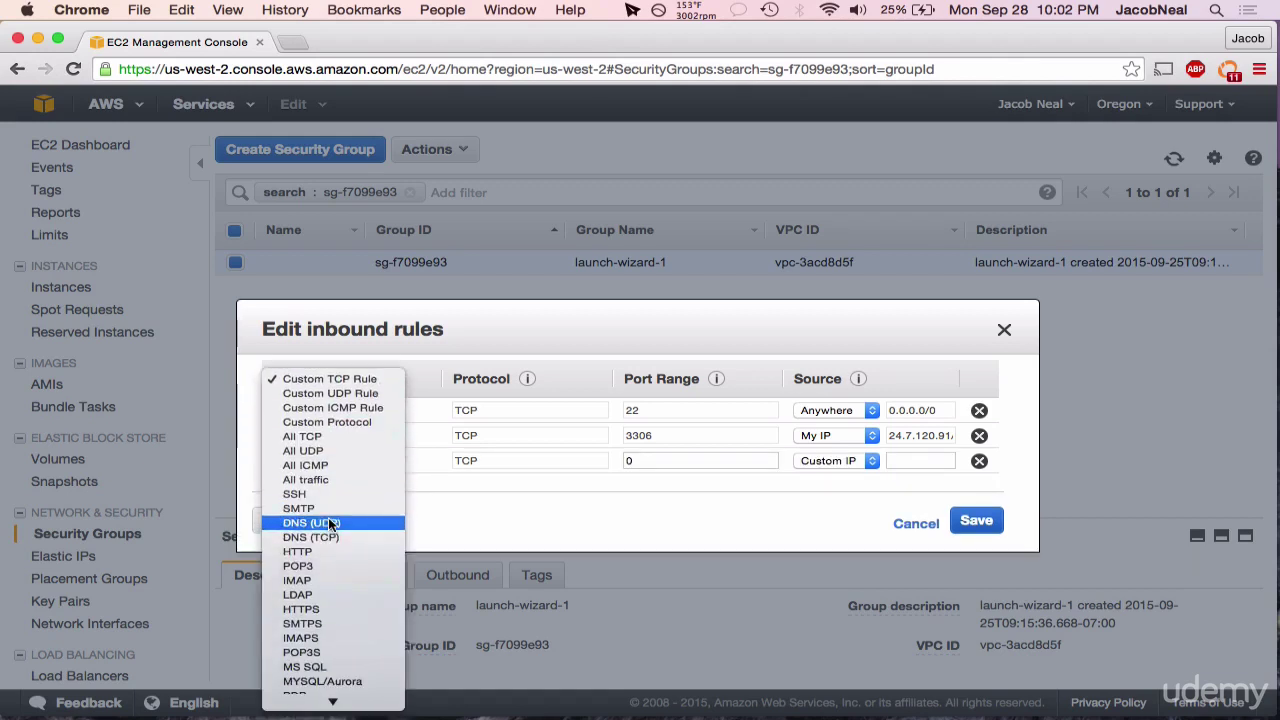
{"action": "left_click", "coordinate": [324, 608]}
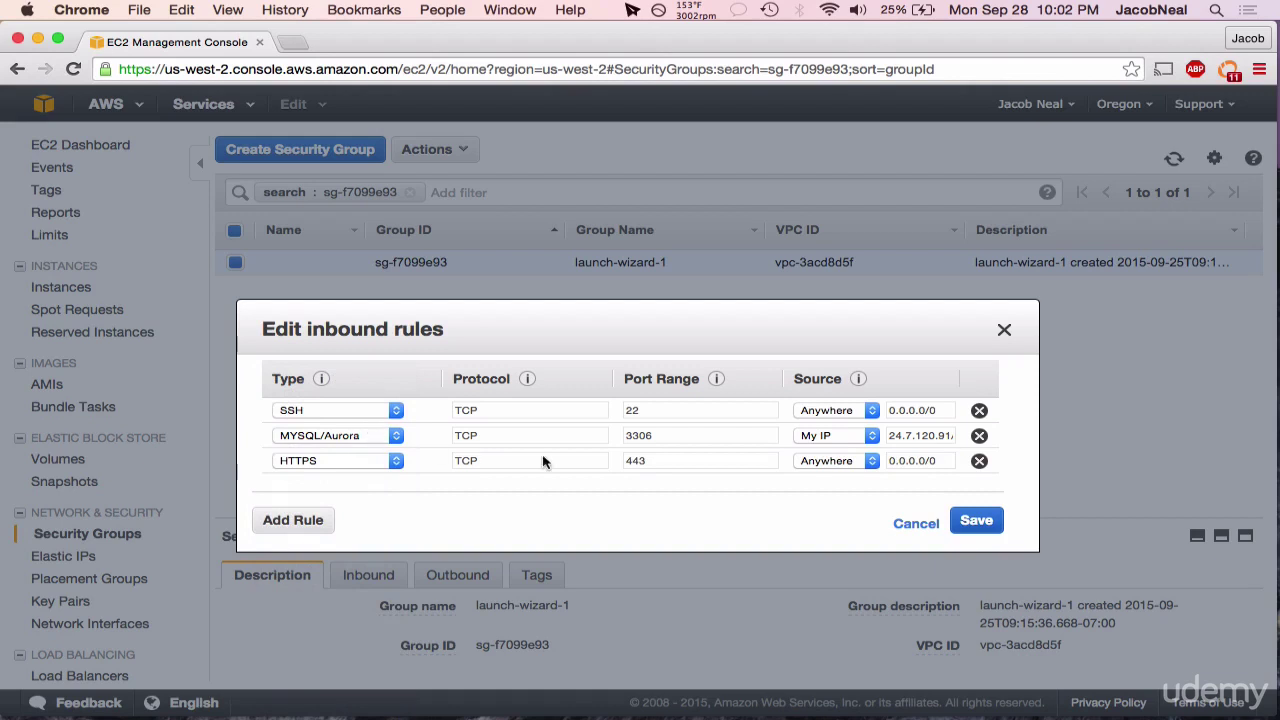
{"action": "left_click", "coordinate": [294, 522]}
{"action": "left_click", "coordinate": [305, 486]}
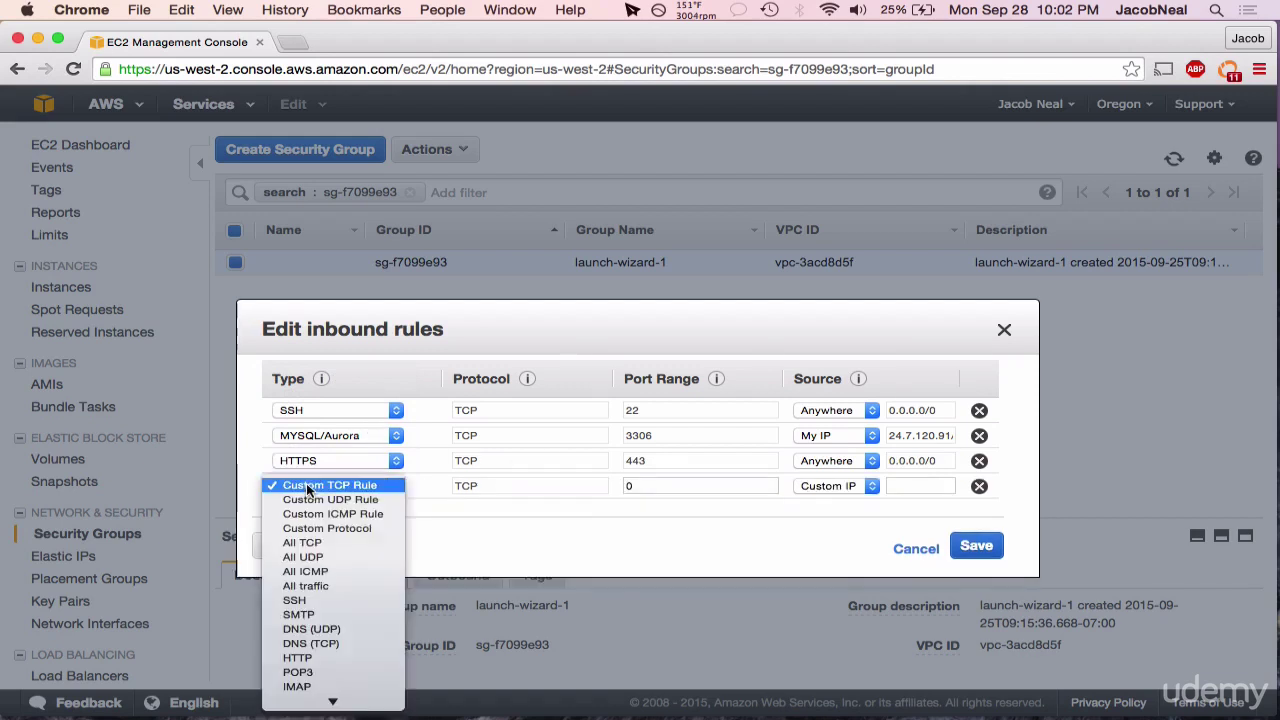
{"action": "scroll", "coordinate": [308, 487], "scroll_direction": "down", "scroll_amount": 3}
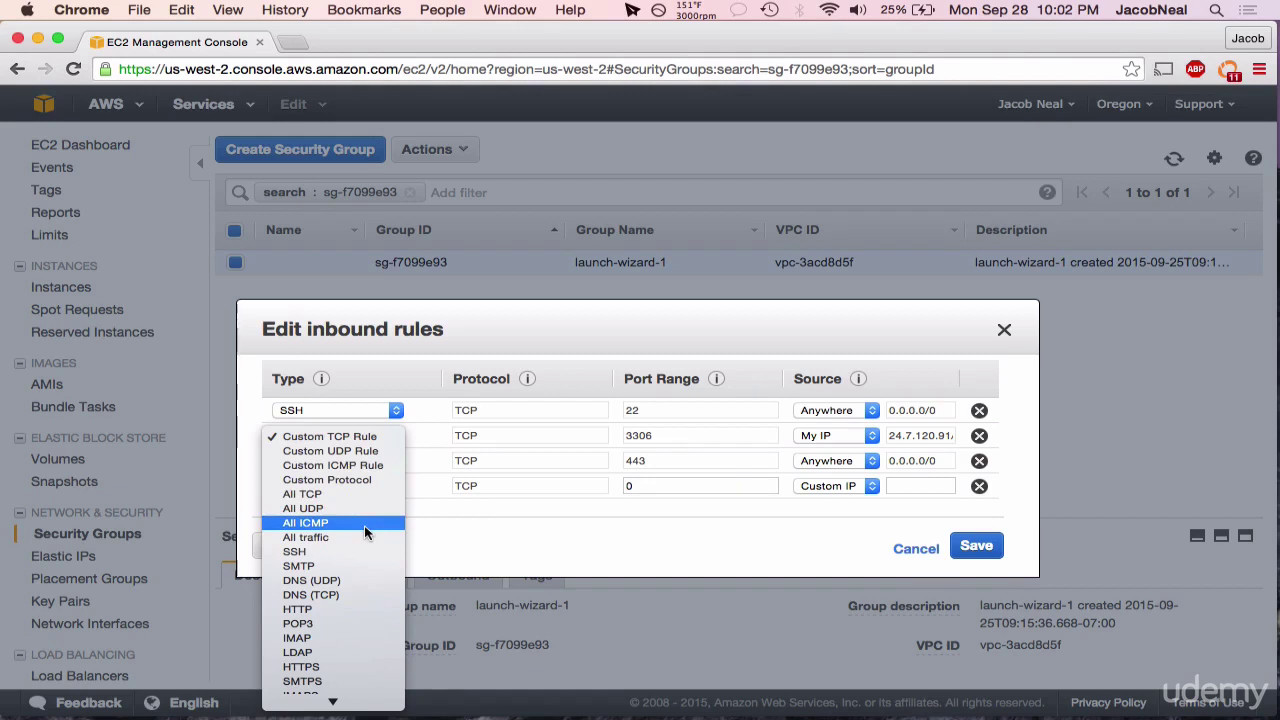
{"action": "scroll", "coordinate": [364, 525], "scroll_direction": "down", "scroll_amount": 3}
{"action": "scroll", "coordinate": [364, 533], "scroll_direction": "down", "scroll_amount": 3}
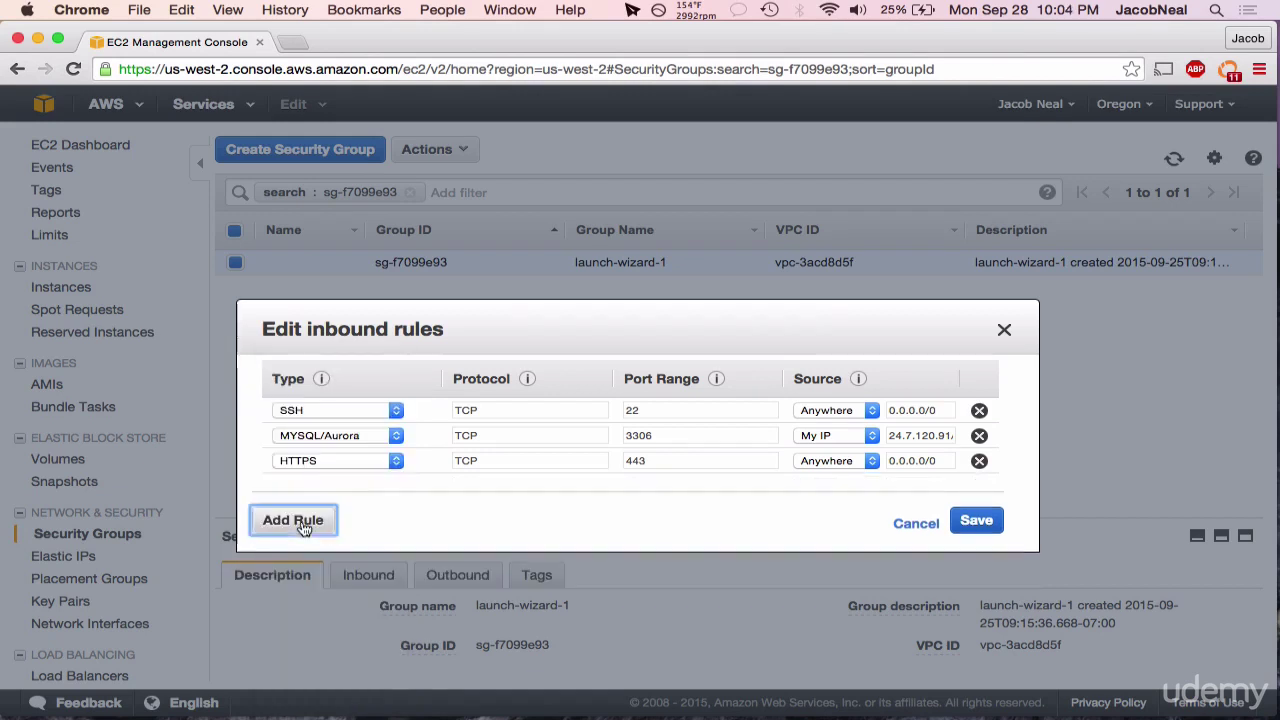
Step: Add an HTTP inbound rule to the launch-wizard-1 security group
{"action": "left_click", "coordinate": [293, 545]}
{"action": "left_click", "coordinate": [336, 486]}
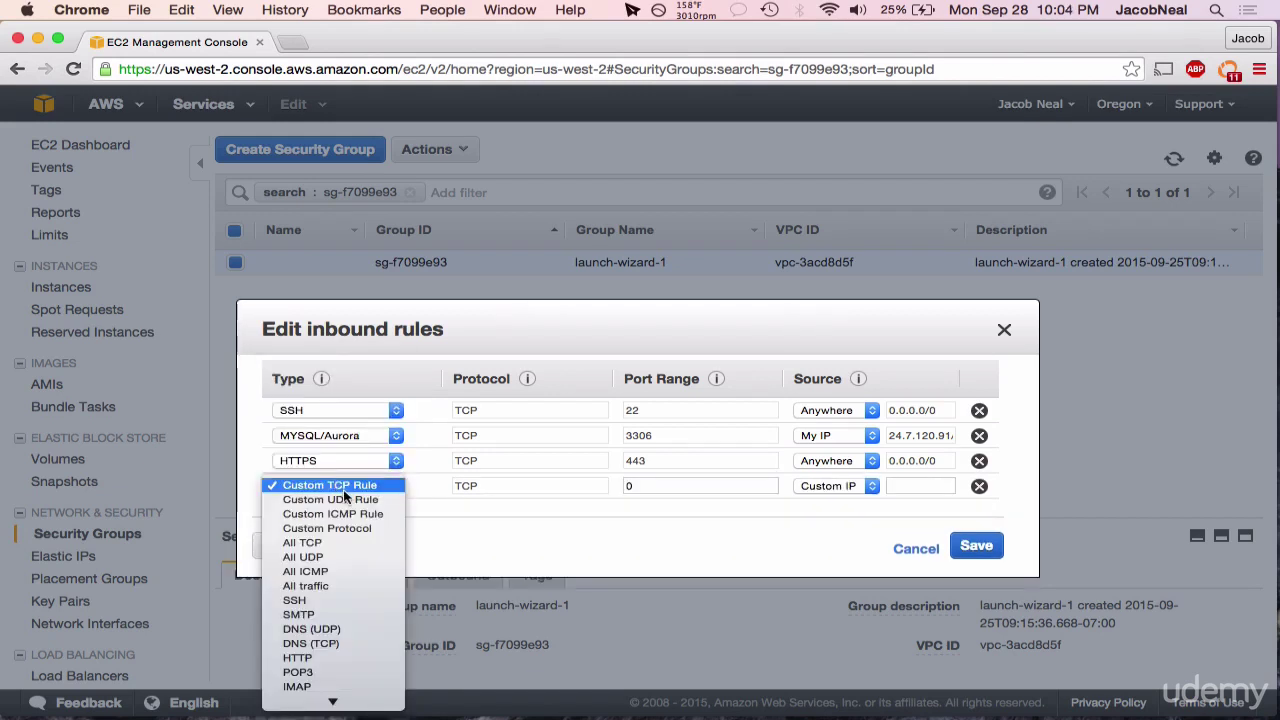
{"action": "left_click", "coordinate": [300, 657]}
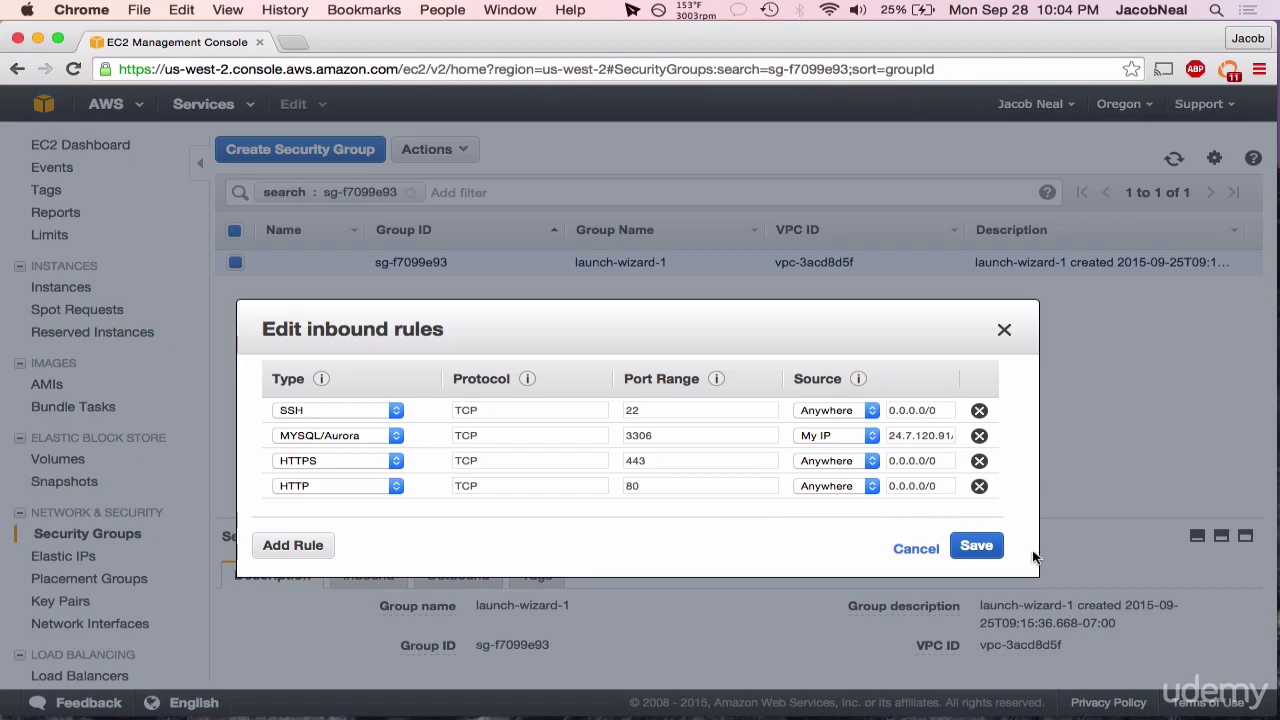
Step: Save the edited inbound rules of launch-wizard-1 and select the NonBitnami Server instance in the instances list
{"action": "left_click", "coordinate": [978, 549]}
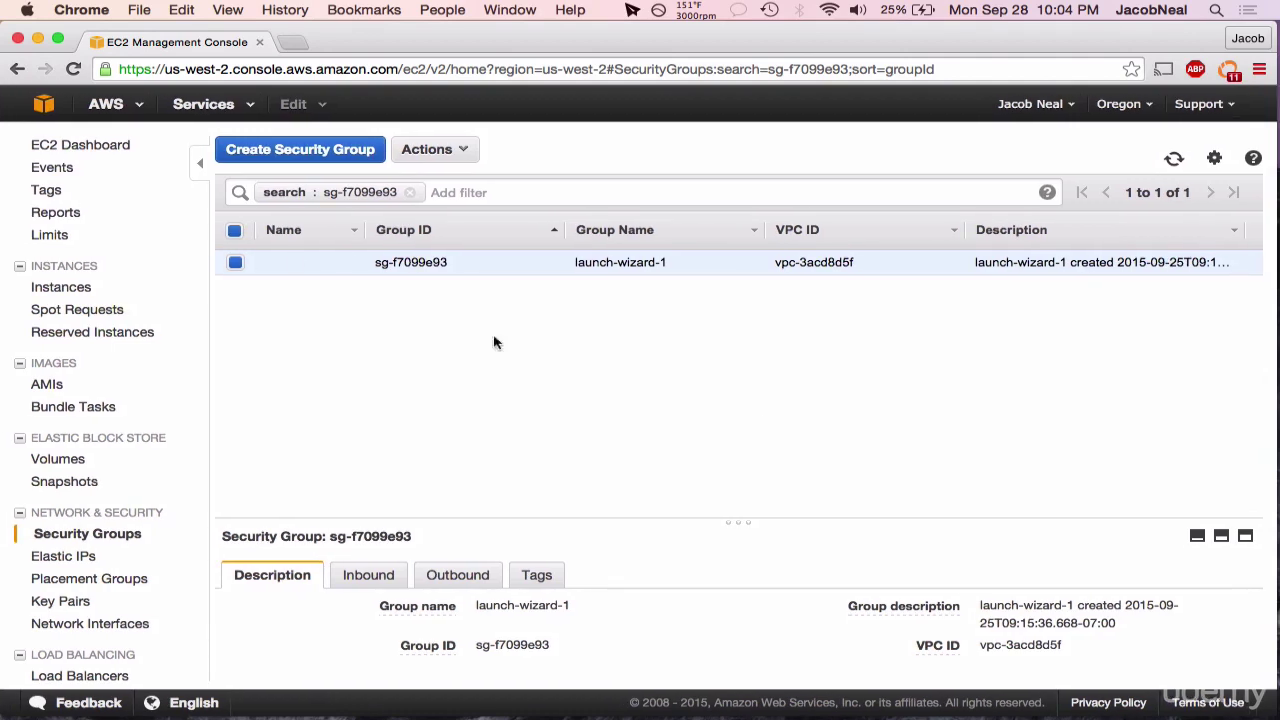
{"action": "left_click", "coordinate": [70, 287]}
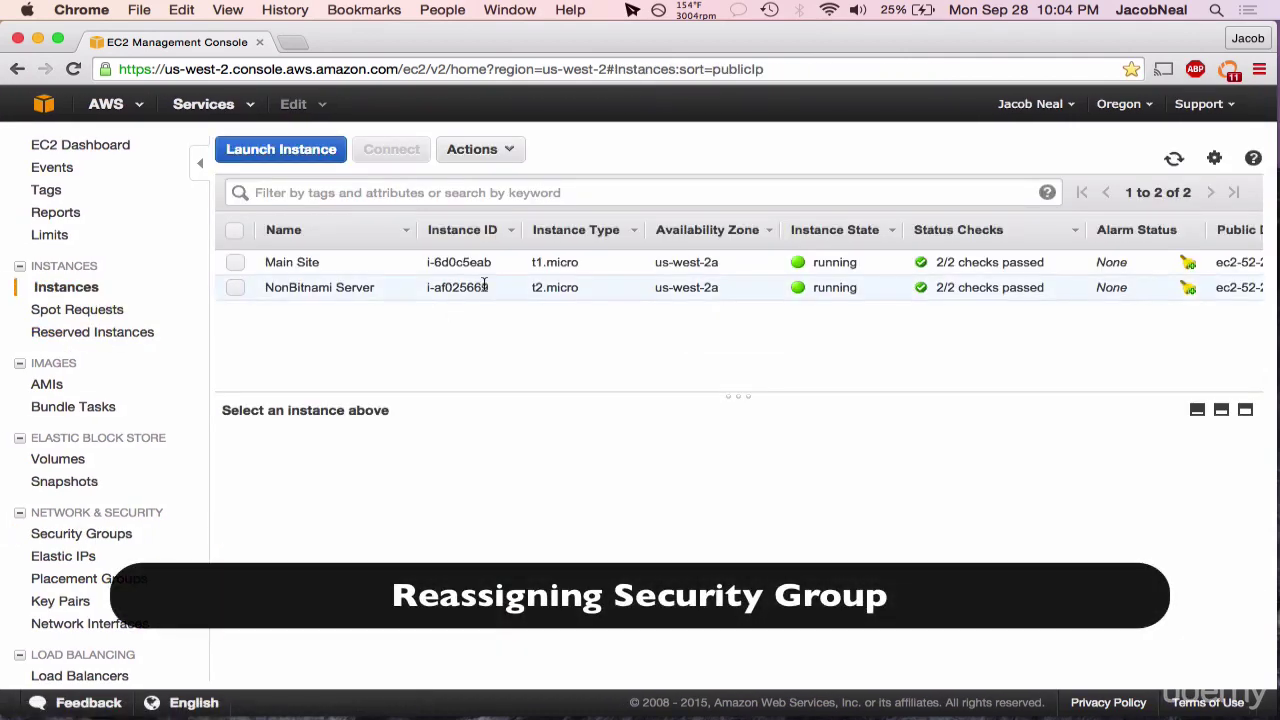
{"action": "left_click", "coordinate": [484, 287]}
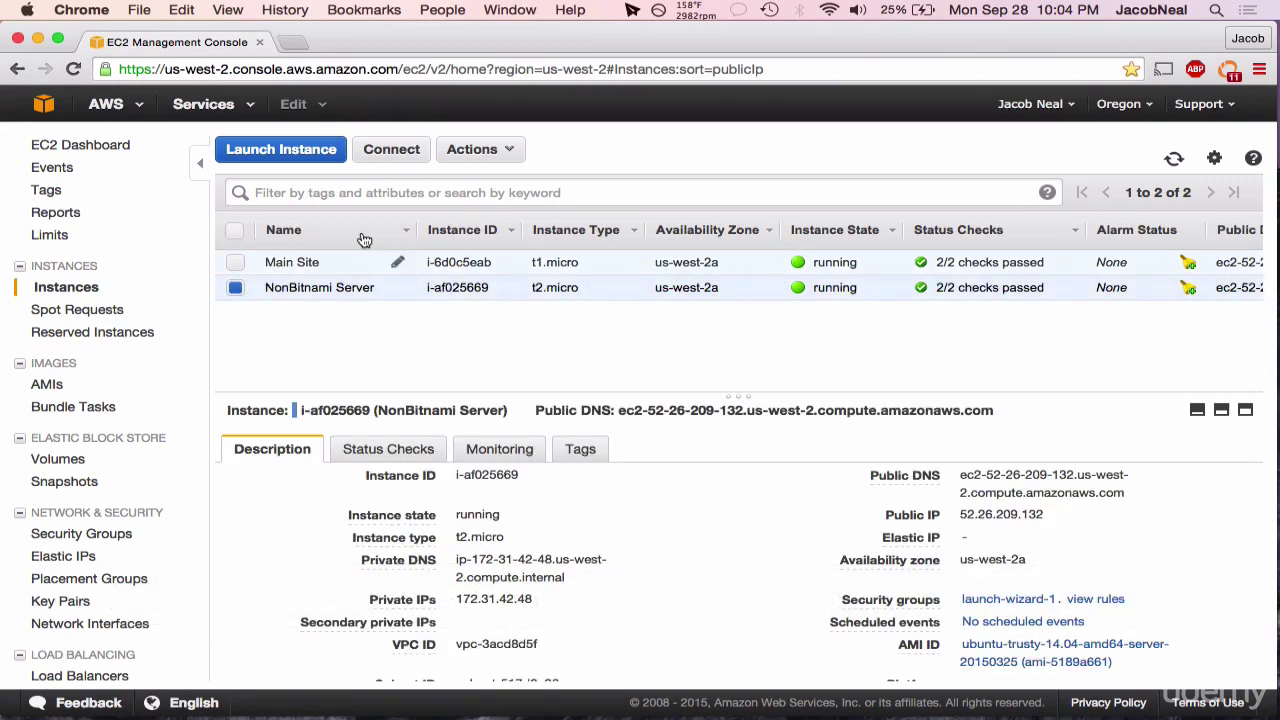
Step: Replace the NonBitnami Server instance's launch-wizard-1 security group with the Django Stack powered by Bitnami group and check the assignment in the instances list
{"action": "left_click", "coordinate": [471, 149]}
{"action": "mouse_move", "coordinate": [528, 259]}
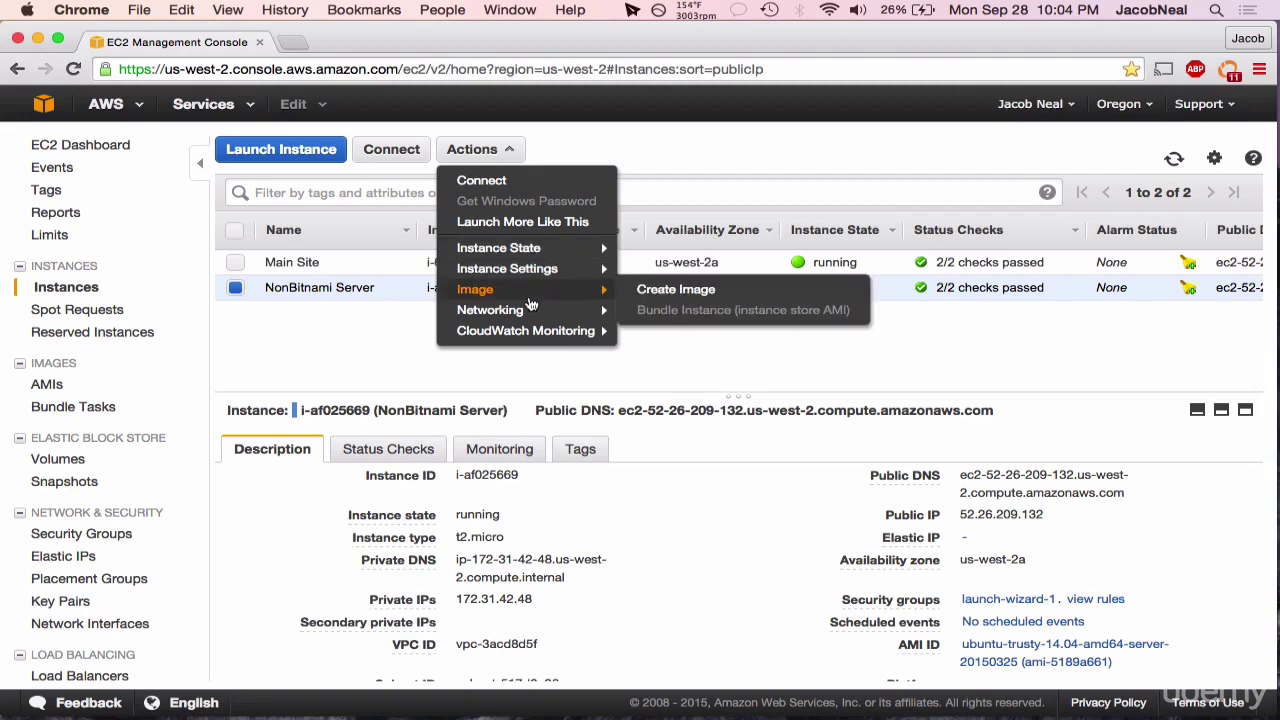
{"action": "mouse_move", "coordinate": [528, 316]}
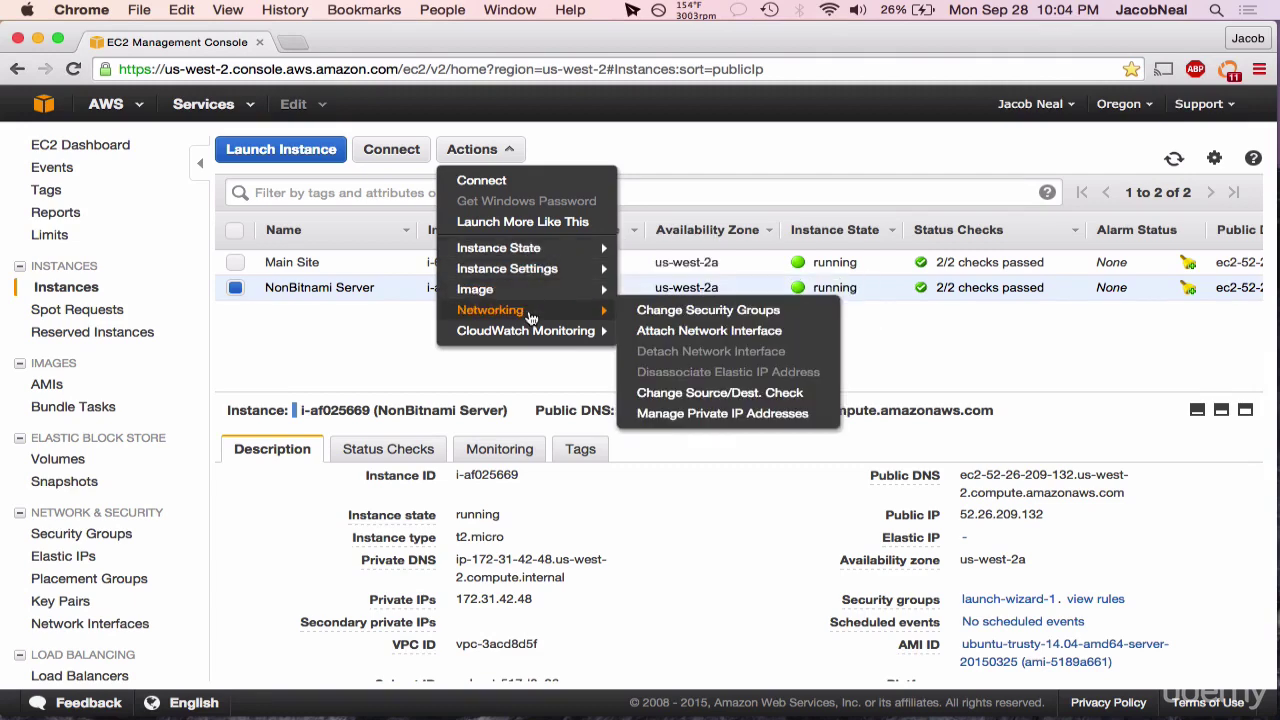
{"action": "left_click", "coordinate": [697, 316]}
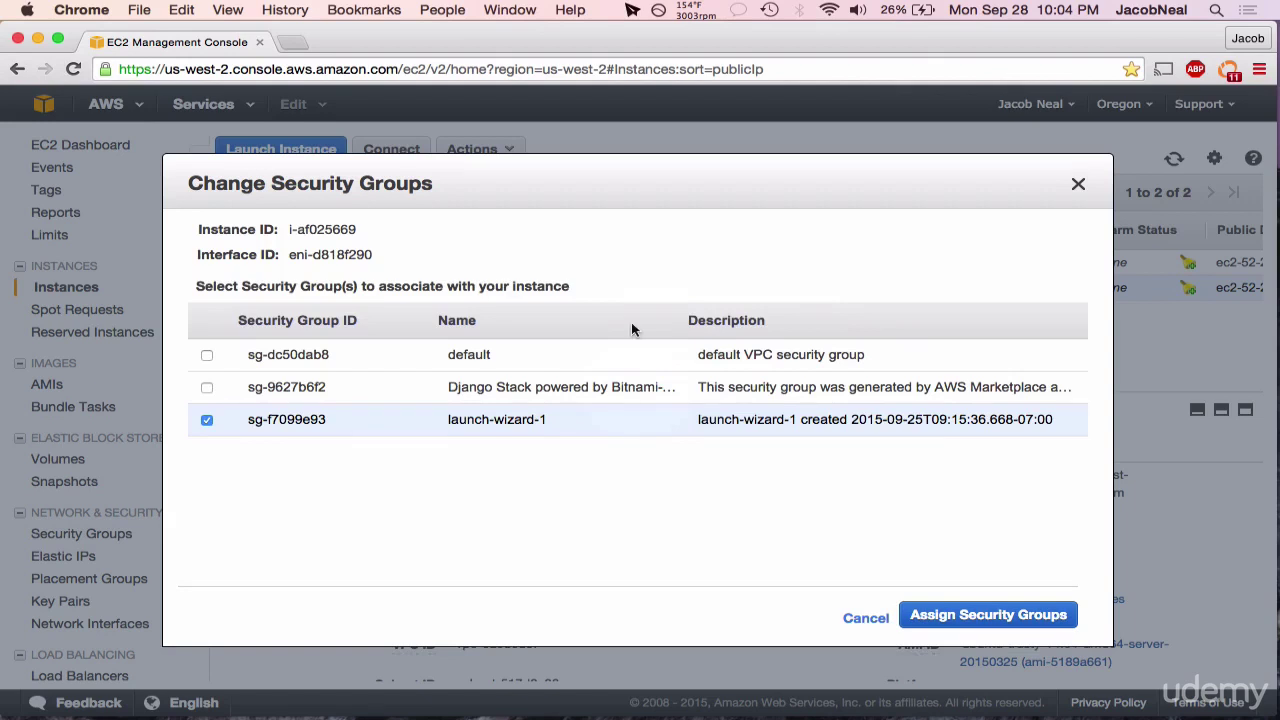
{"action": "left_click", "coordinate": [209, 389]}
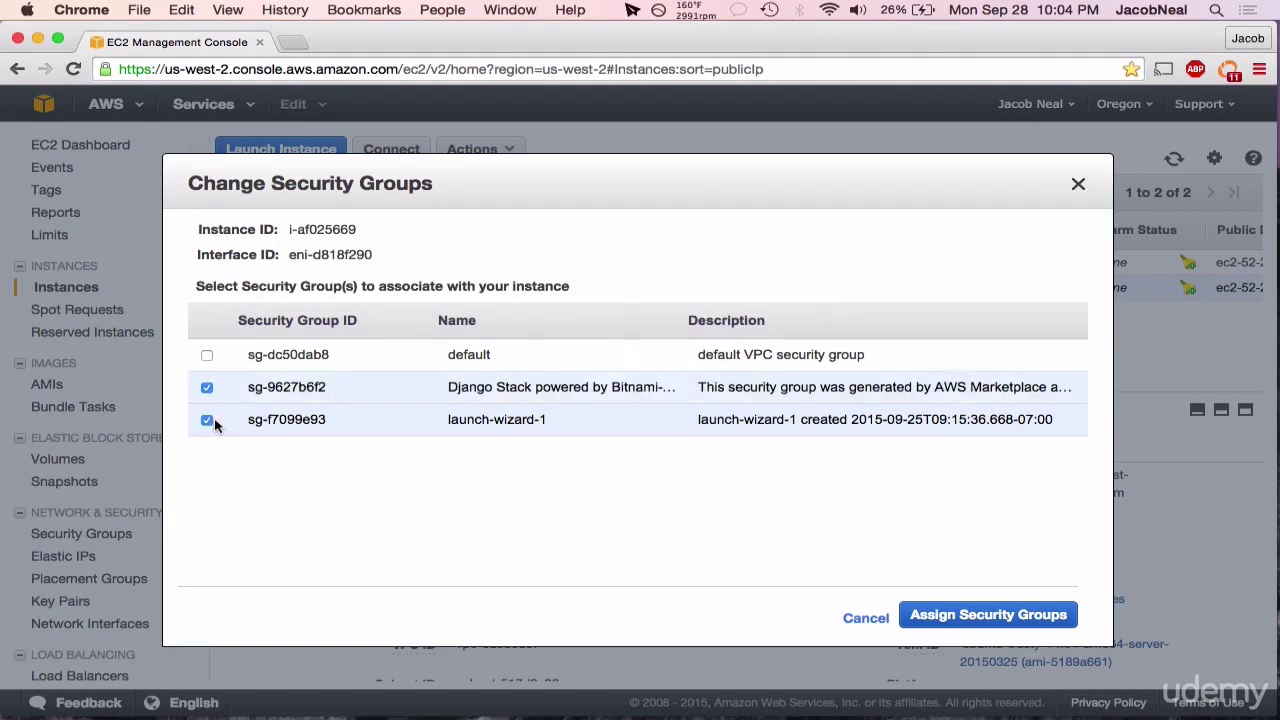
{"action": "left_click", "coordinate": [207, 420]}
{"action": "left_click", "coordinate": [1000, 615]}
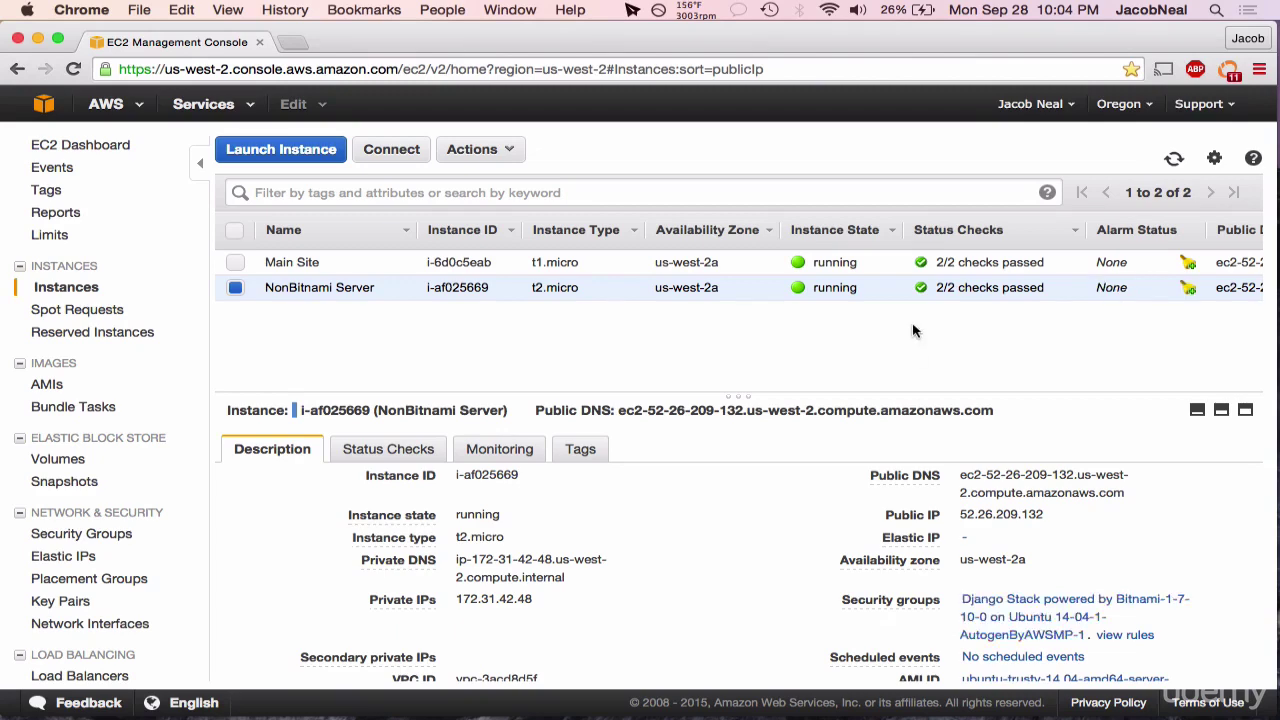
{"action": "scroll", "coordinate": [912, 331], "scroll_direction": "right", "scroll_amount": 10}
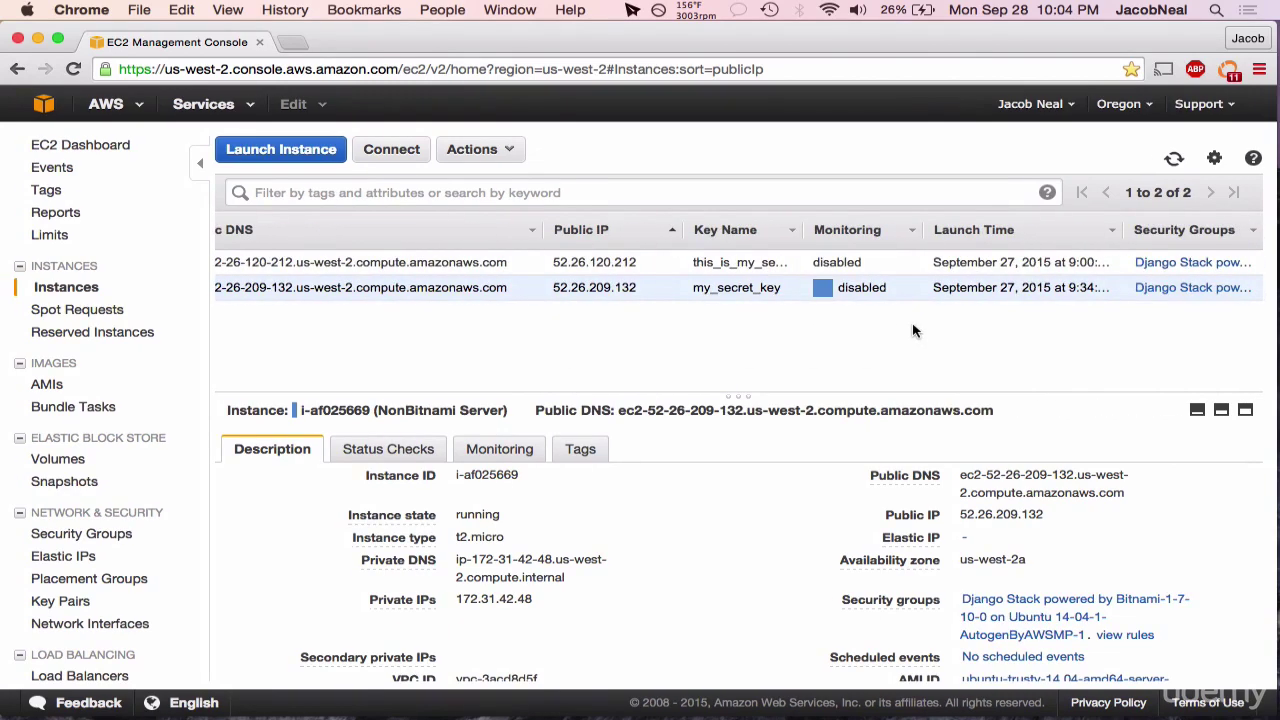
{"action": "scroll", "coordinate": [912, 331], "scroll_direction": "left", "scroll_amount": 10}
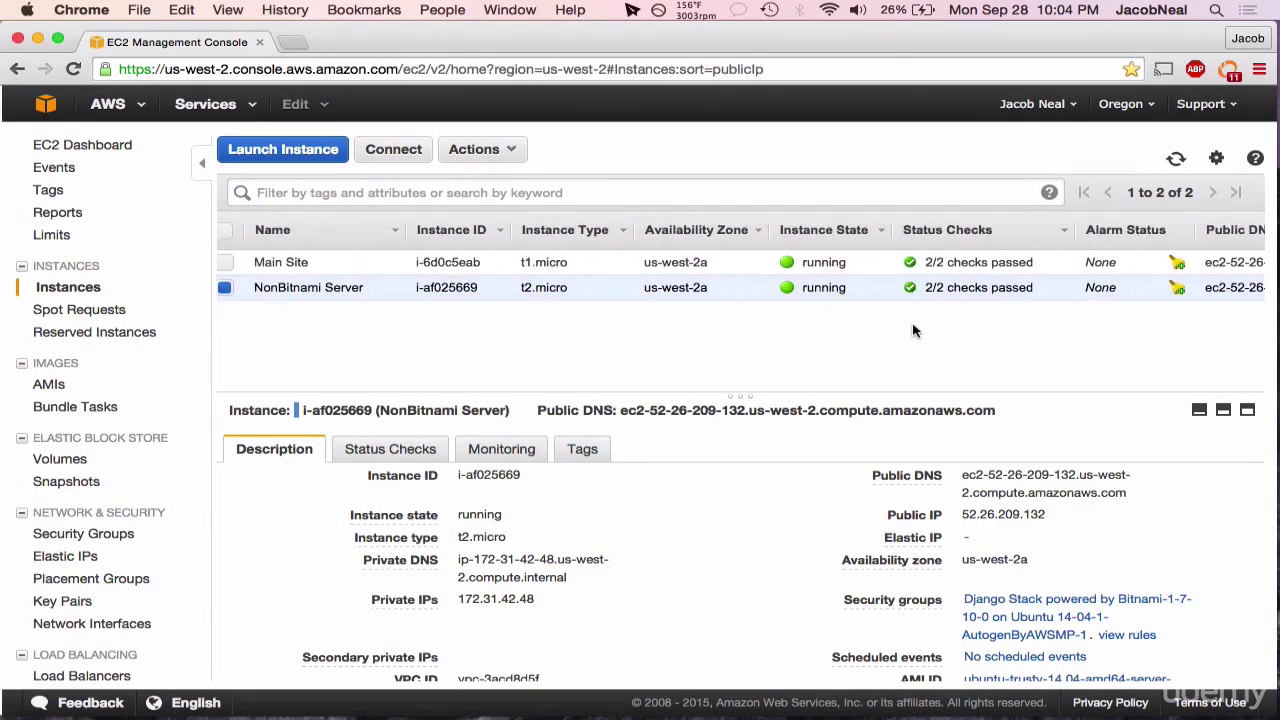